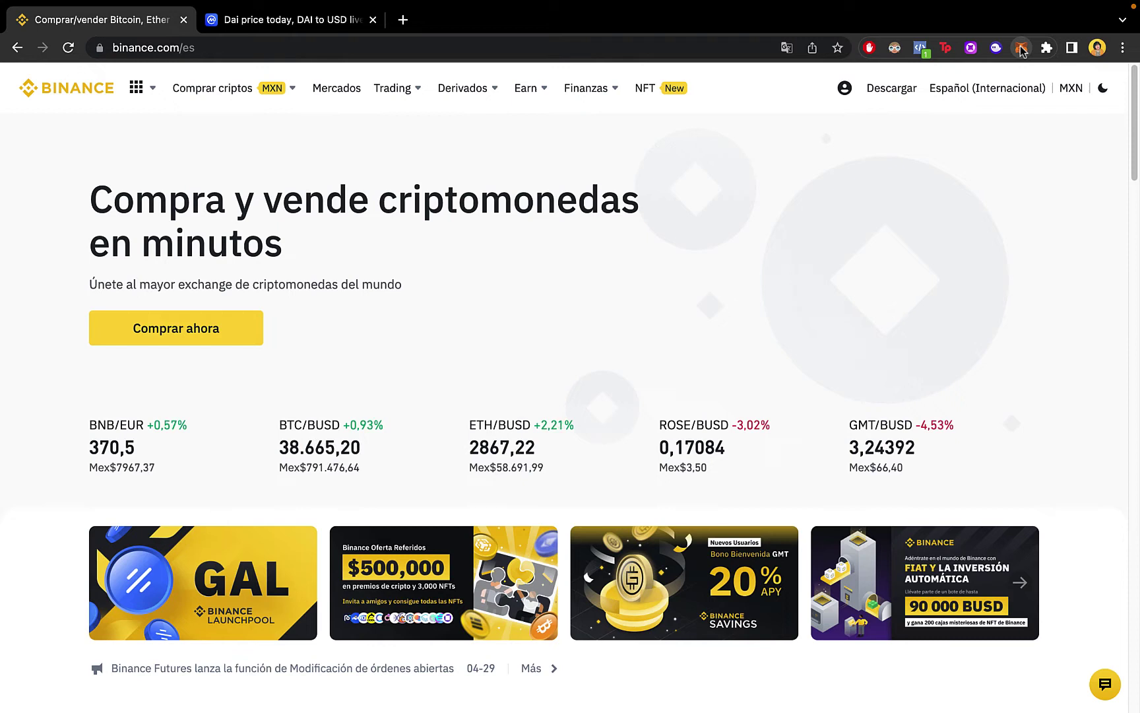
Step: Keep MetaMask on Ethereum Mainnet and start buying ETH through the Transak deposit option
{"action": "left_click", "coordinate": [1020, 49]}
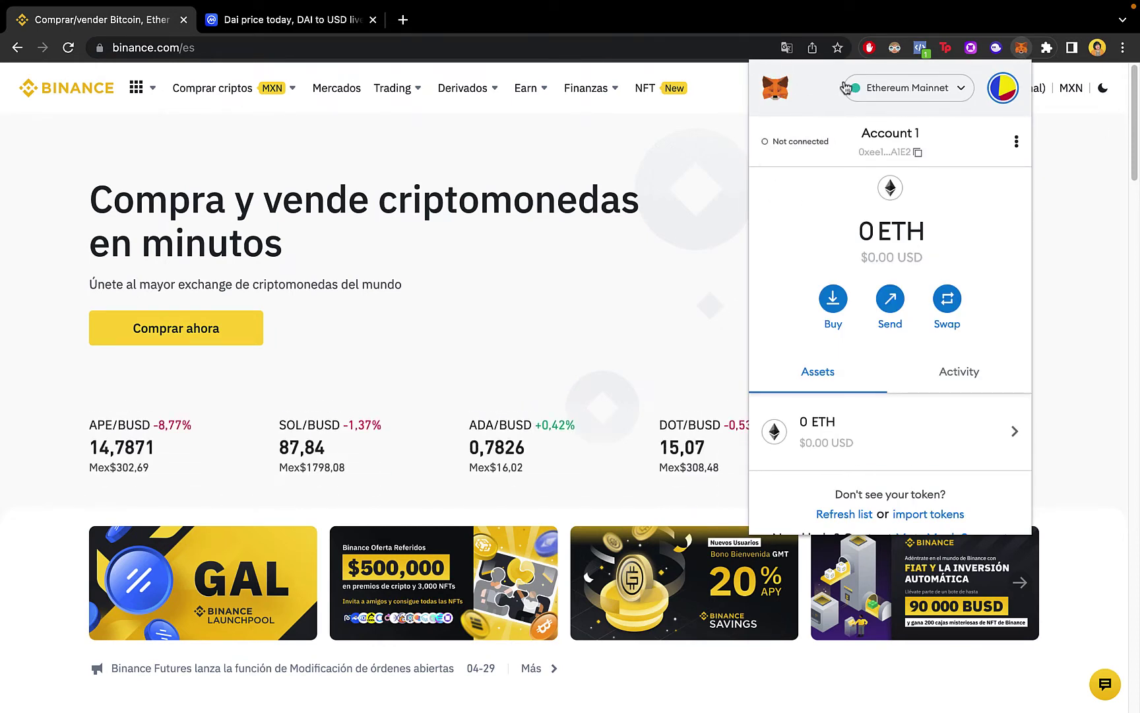
{"action": "left_click", "coordinate": [888, 88]}
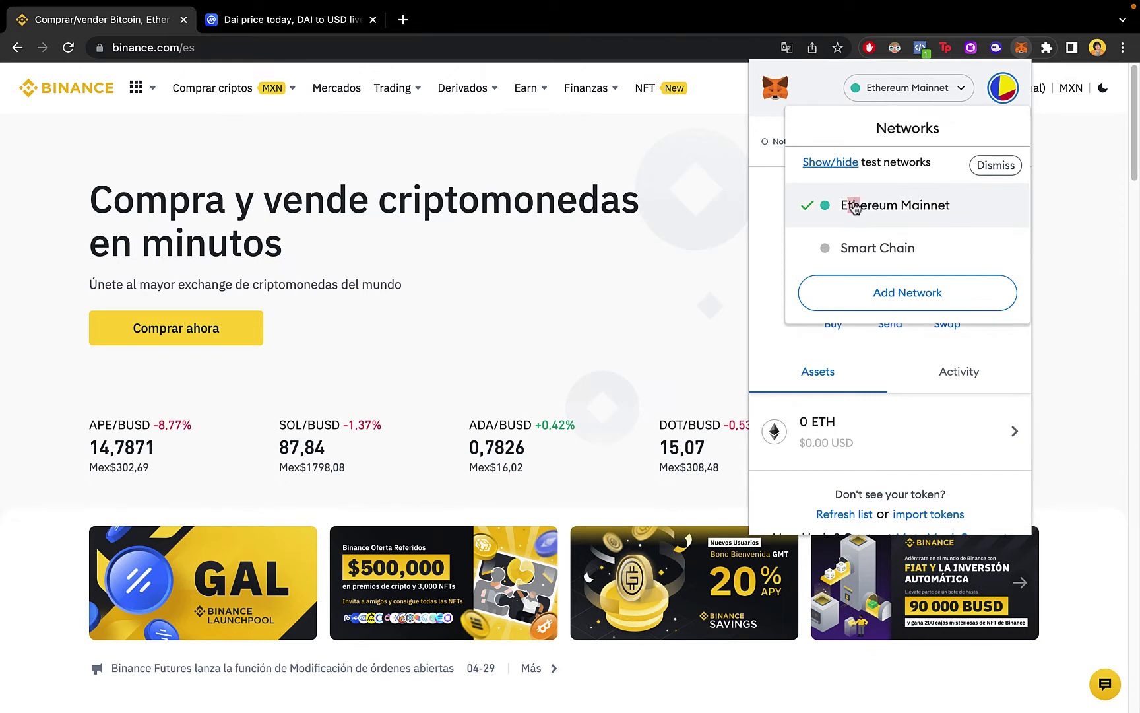
{"action": "left_click_drag", "start_coordinate": [848, 205], "coordinate": [950, 206]}
{"action": "left_click", "coordinate": [919, 88]}
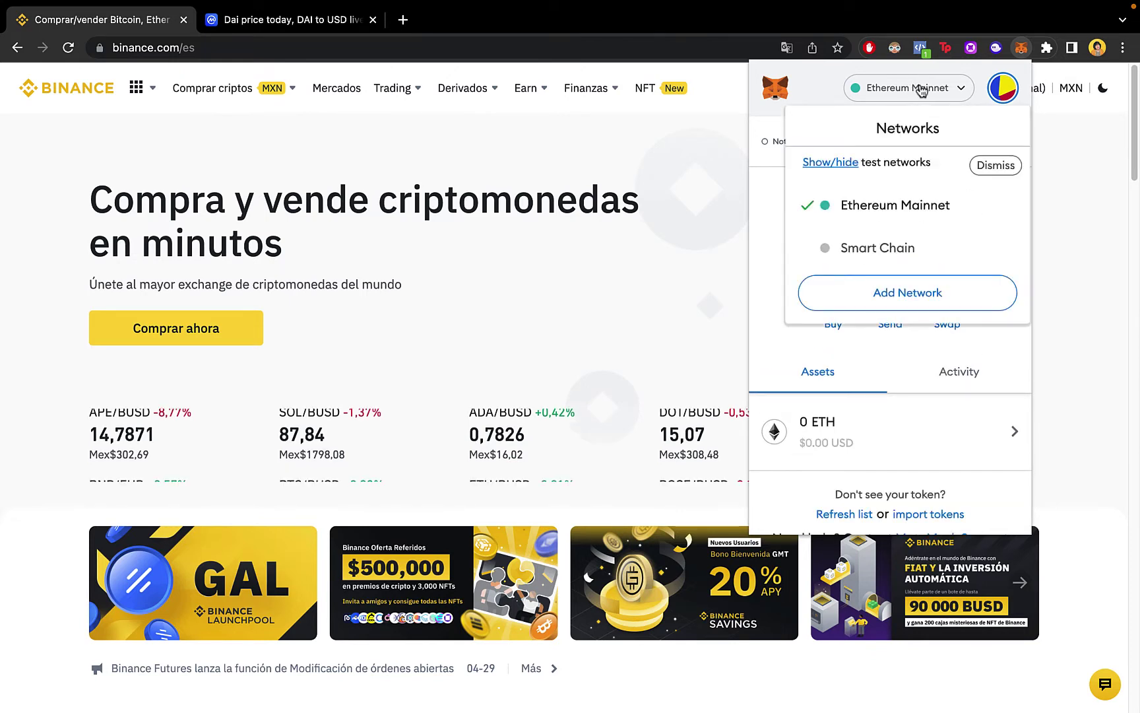
{"action": "left_click", "coordinate": [931, 92]}
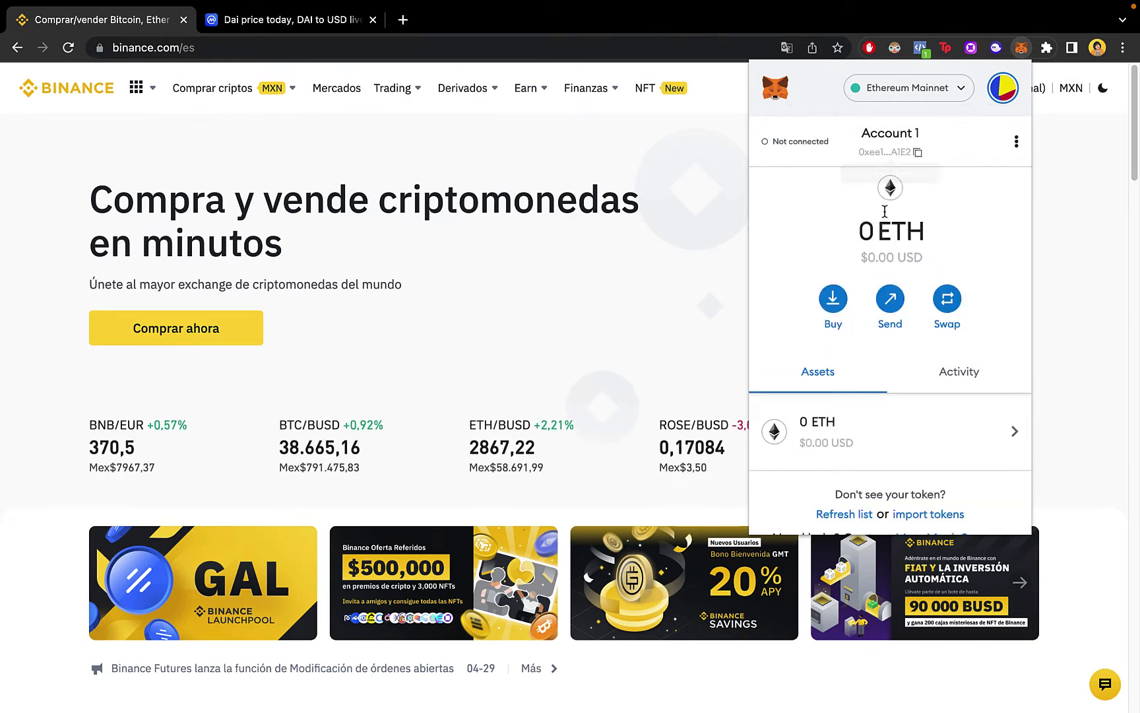
{"action": "left_click", "coordinate": [840, 303]}
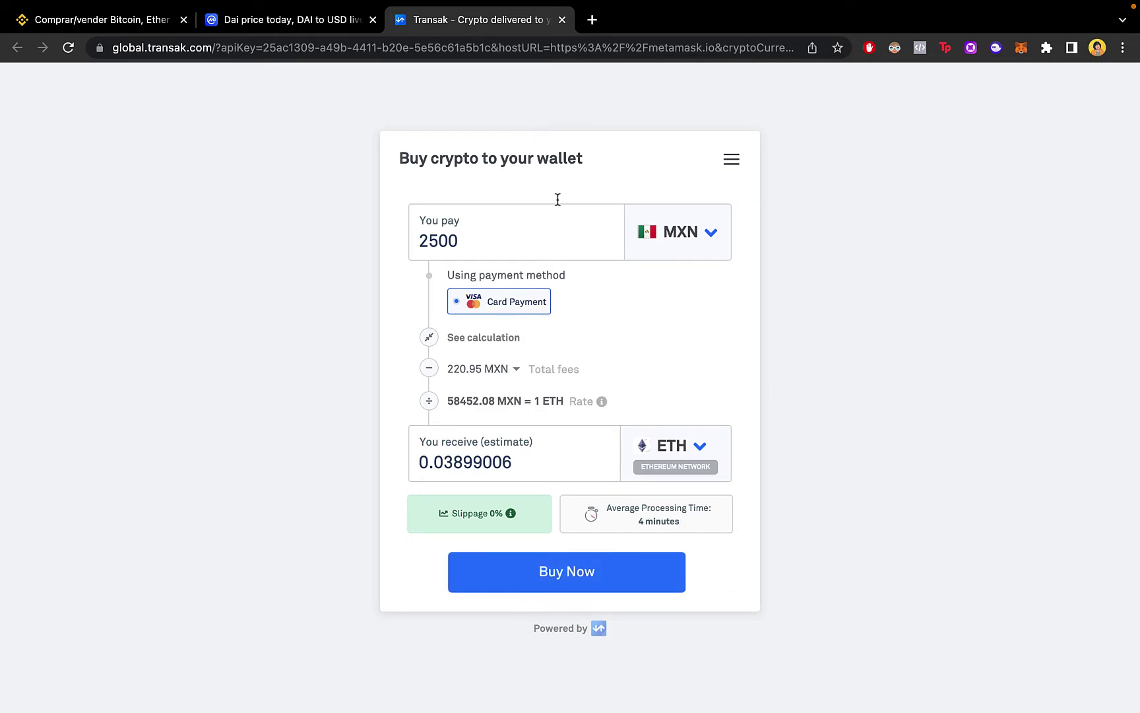
Step: Change the Transak order to DAI, paying 613 MXN for about 18.04 DAI
{"action": "left_click", "coordinate": [454, 239]}
{"action": "left_click_drag", "start_coordinate": [437, 240], "coordinate": [461, 241]}
{"action": "left_click", "coordinate": [700, 457]}
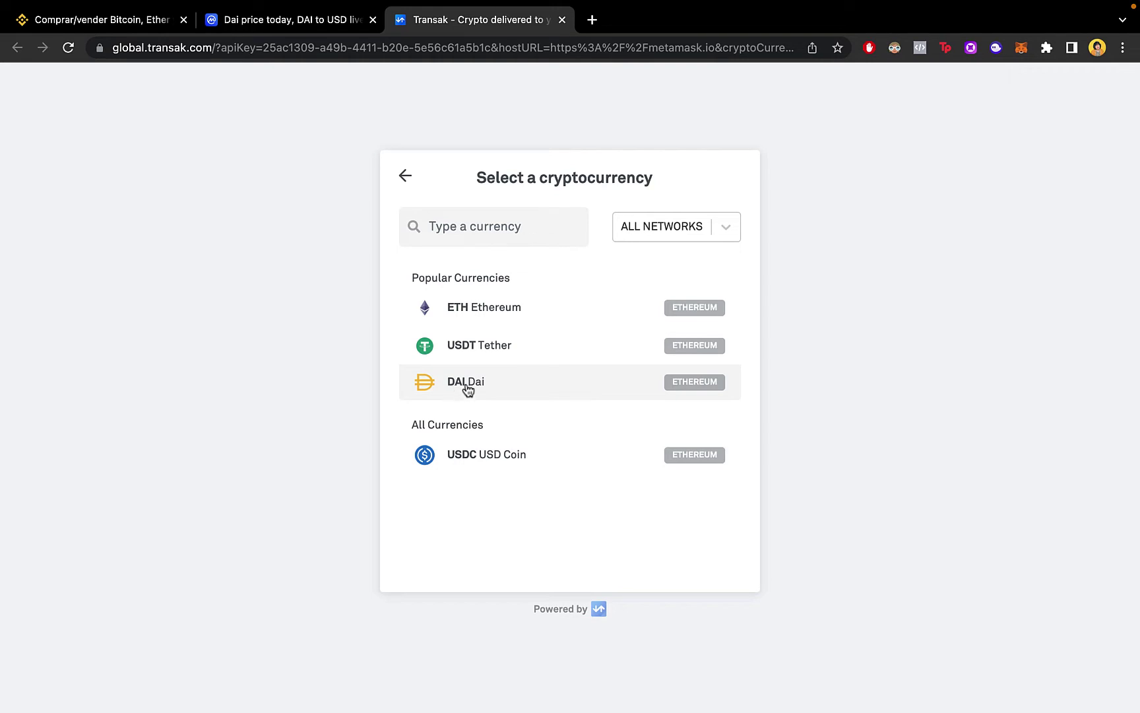
{"action": "left_click", "coordinate": [540, 395]}
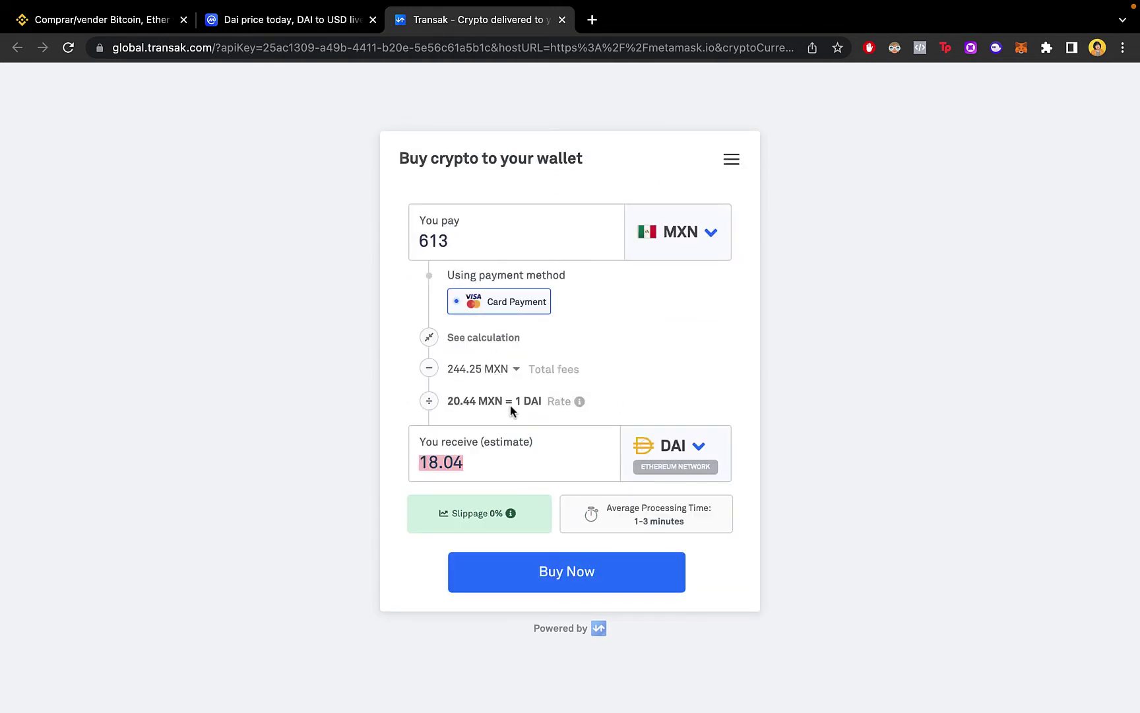
Step: Start the DAI order and check its wallet address against MetaMask's account address
{"action": "left_click", "coordinate": [551, 568]}
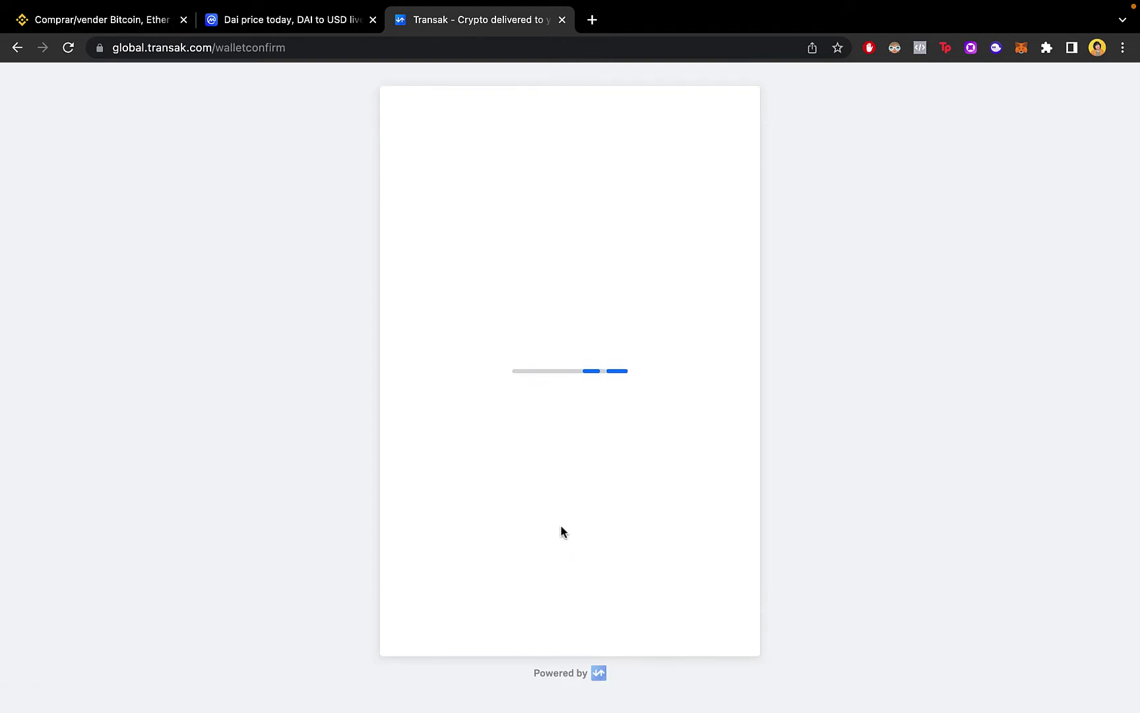
{"action": "left_click_drag", "start_coordinate": [410, 252], "coordinate": [760, 255]}
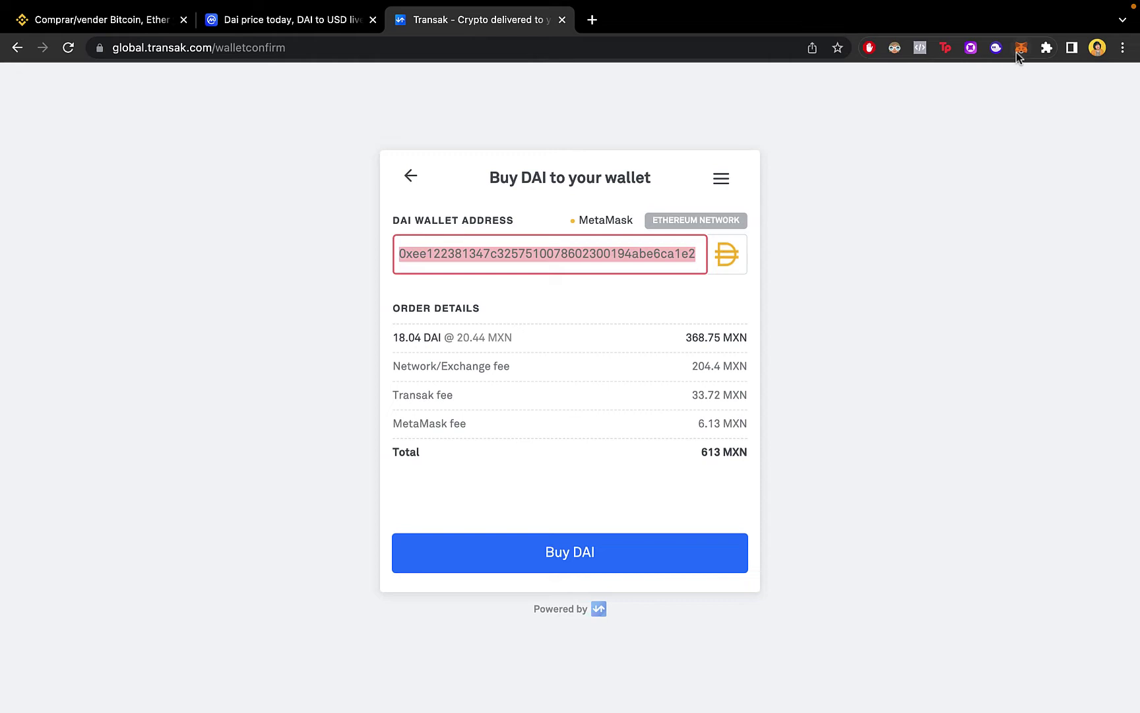
{"action": "left_click", "coordinate": [618, 250]}
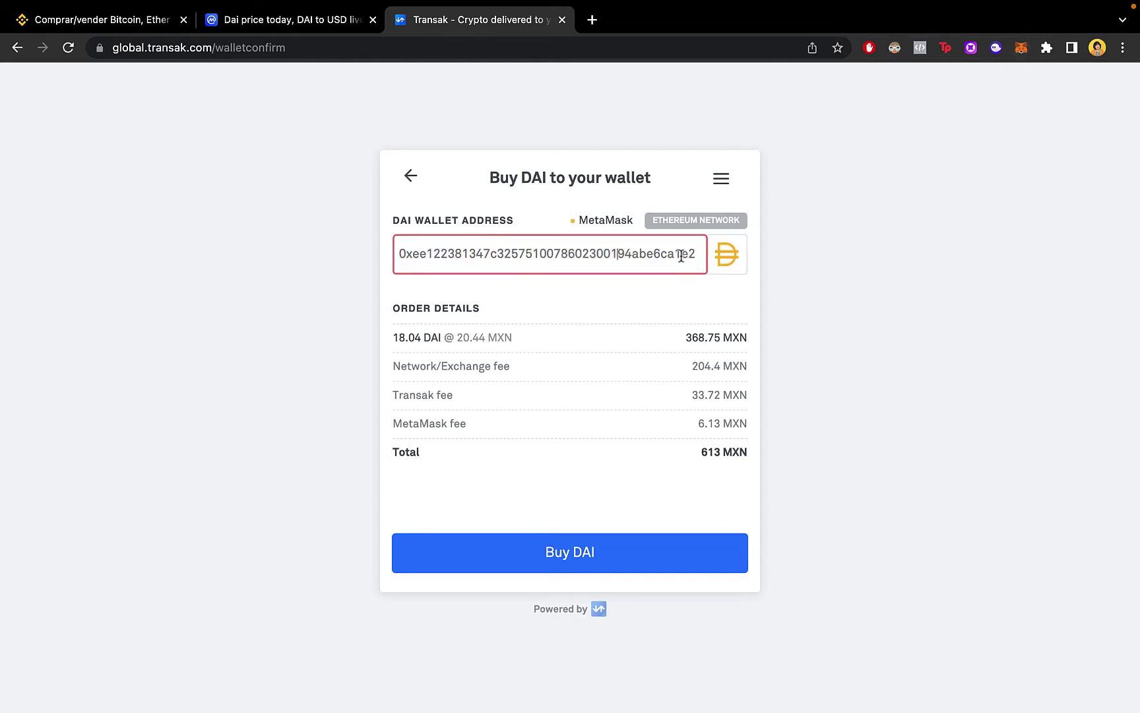
{"action": "left_click_drag", "start_coordinate": [681, 254], "coordinate": [701, 255]}
{"action": "left_click", "coordinate": [1025, 52]}
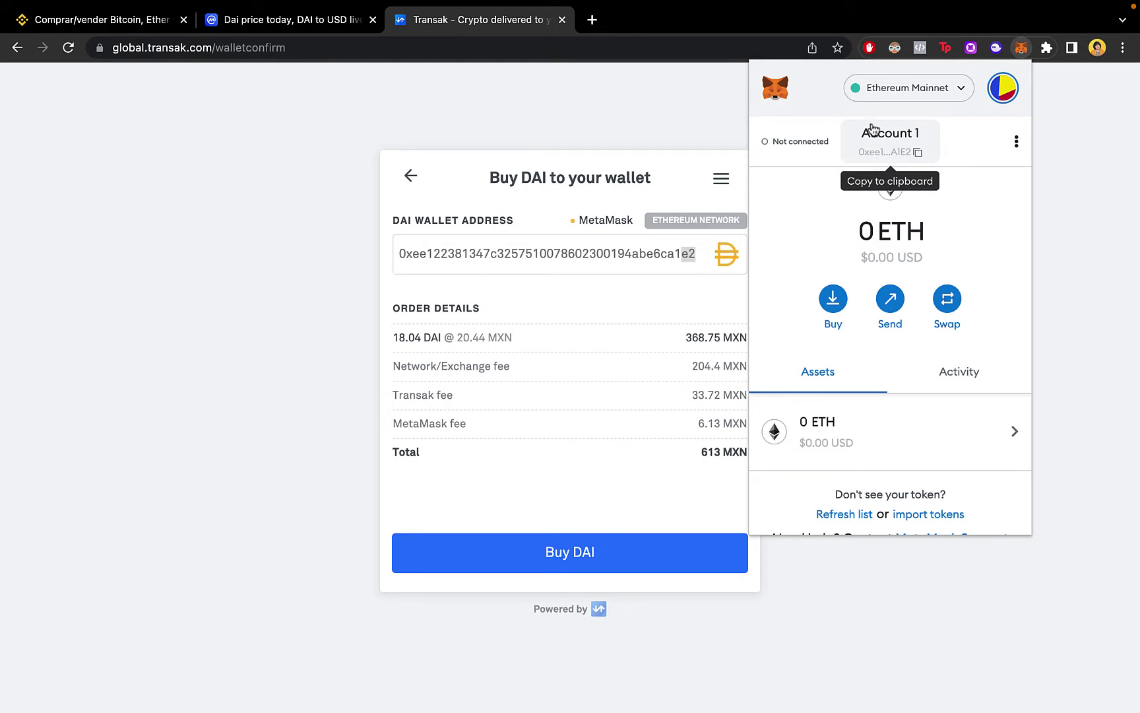
{"action": "left_click", "coordinate": [721, 179]}
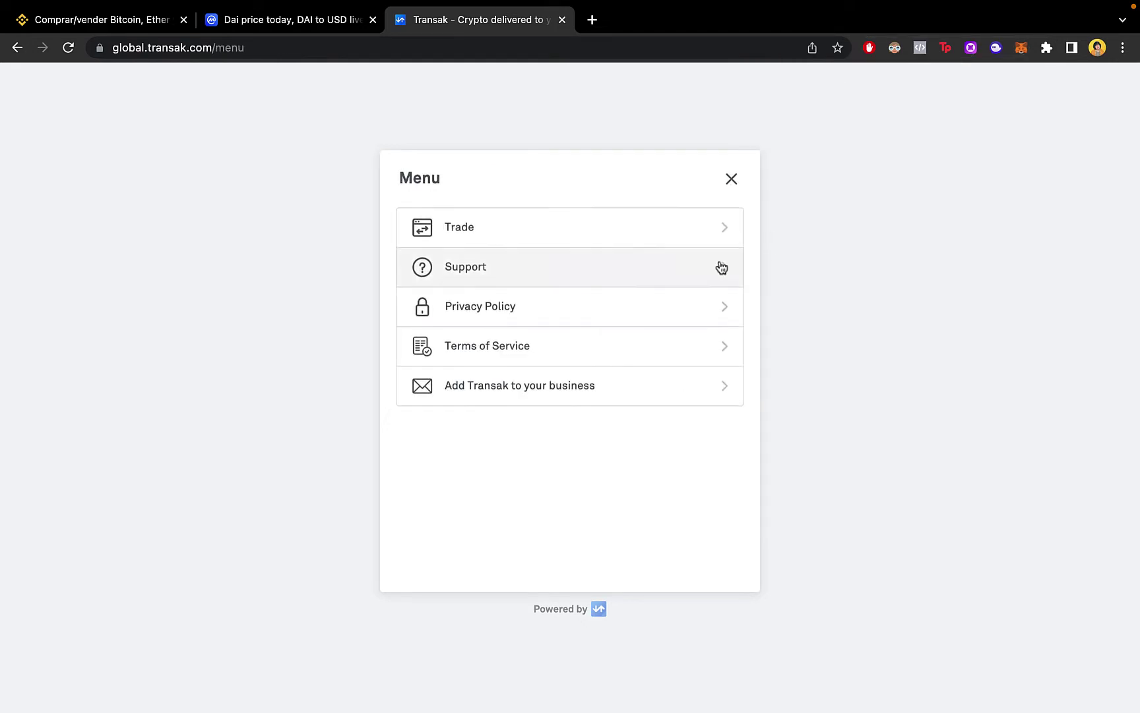
{"action": "left_click", "coordinate": [732, 179]}
{"action": "left_click", "coordinate": [628, 317]}
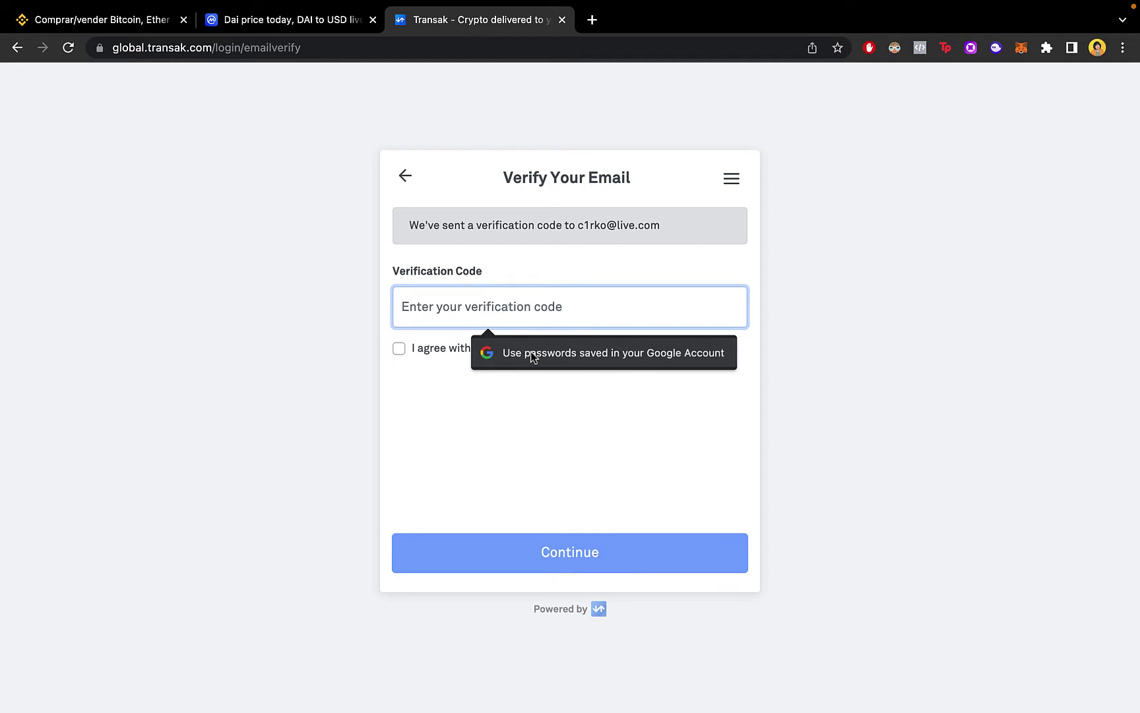
{"action": "left_click", "coordinate": [778, 345]}
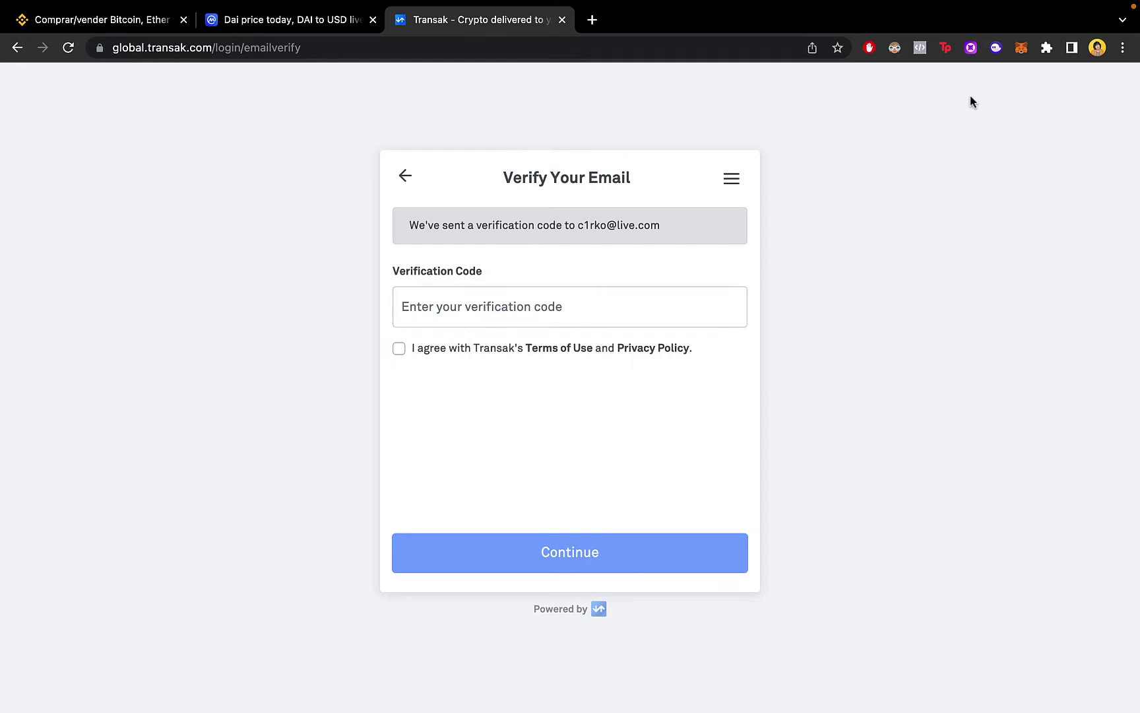
Step: Close the Transak purchase tab and review the MetaMask wallet panel
{"action": "key", "text": "ctrl+w"}
{"action": "left_click", "coordinate": [1021, 48]}
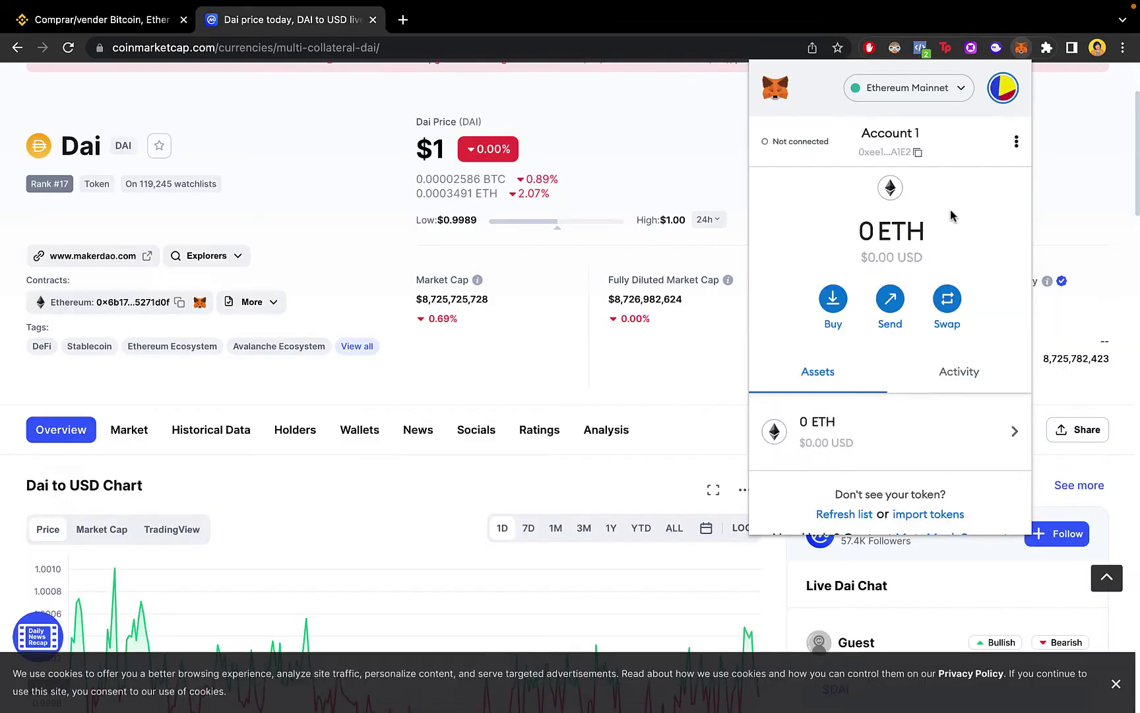
{"action": "scroll", "coordinate": [963, 225], "scroll_direction": "down", "scroll_amount": 1}
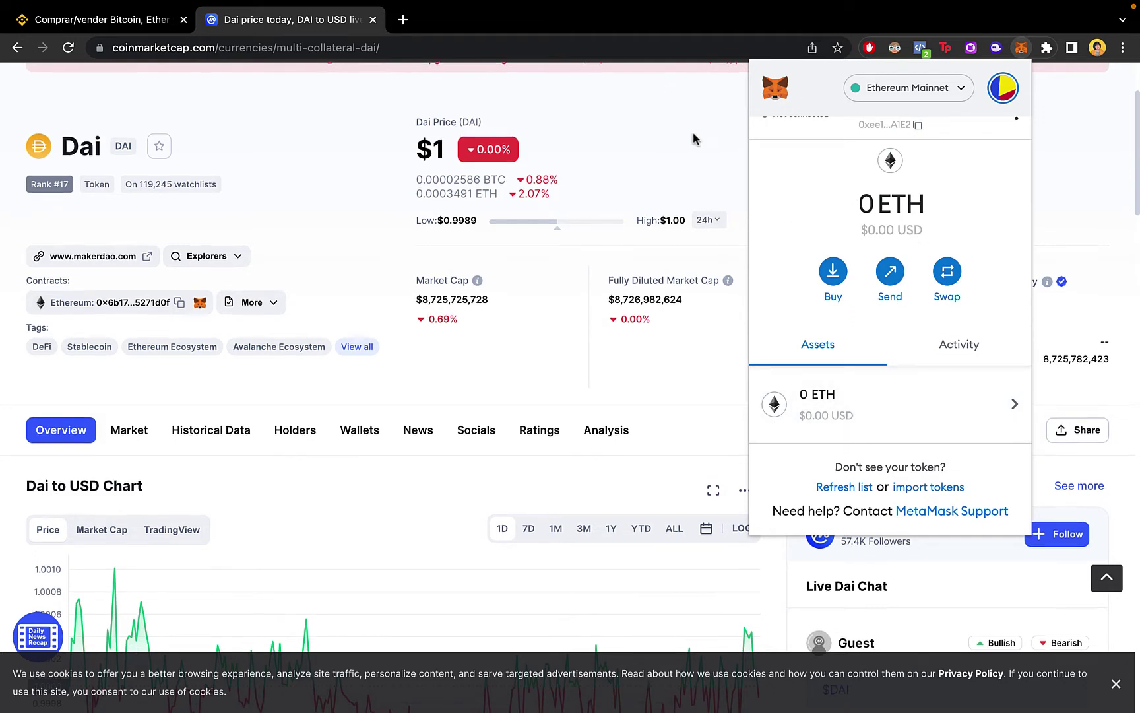
{"action": "scroll", "coordinate": [671, 86], "scroll_direction": "up", "scroll_amount": 2}
{"action": "mouse_move", "coordinate": [667, 120]}
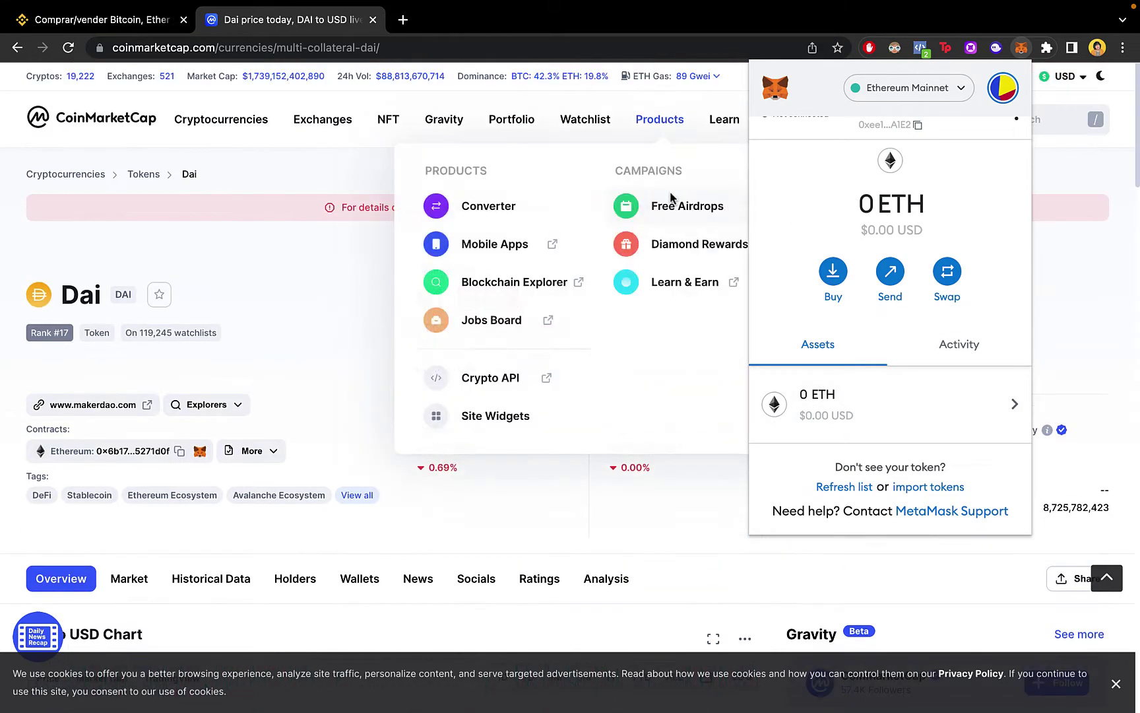
{"action": "left_click", "coordinate": [173, 49]}
Step: Search CoinMarketCap for 'dai' and scroll to the Dai page's contract details
{"action": "left_click", "coordinate": [1021, 120]}
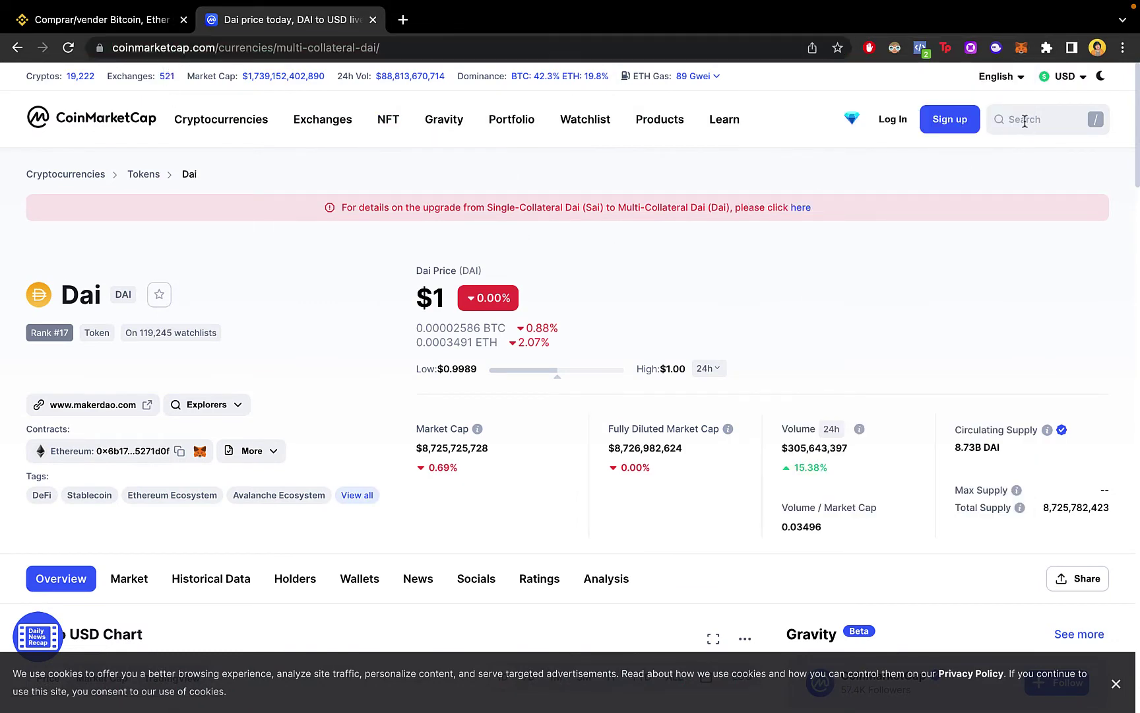
{"action": "type", "text": "da"}
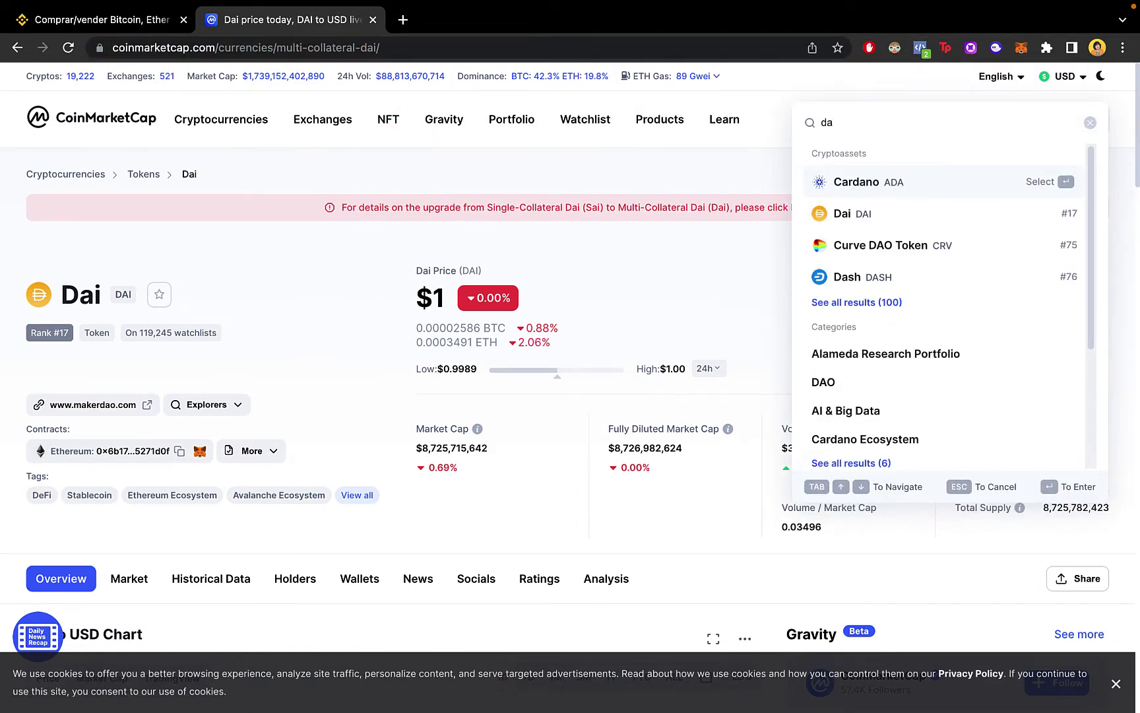
{"action": "type", "text": "i"}
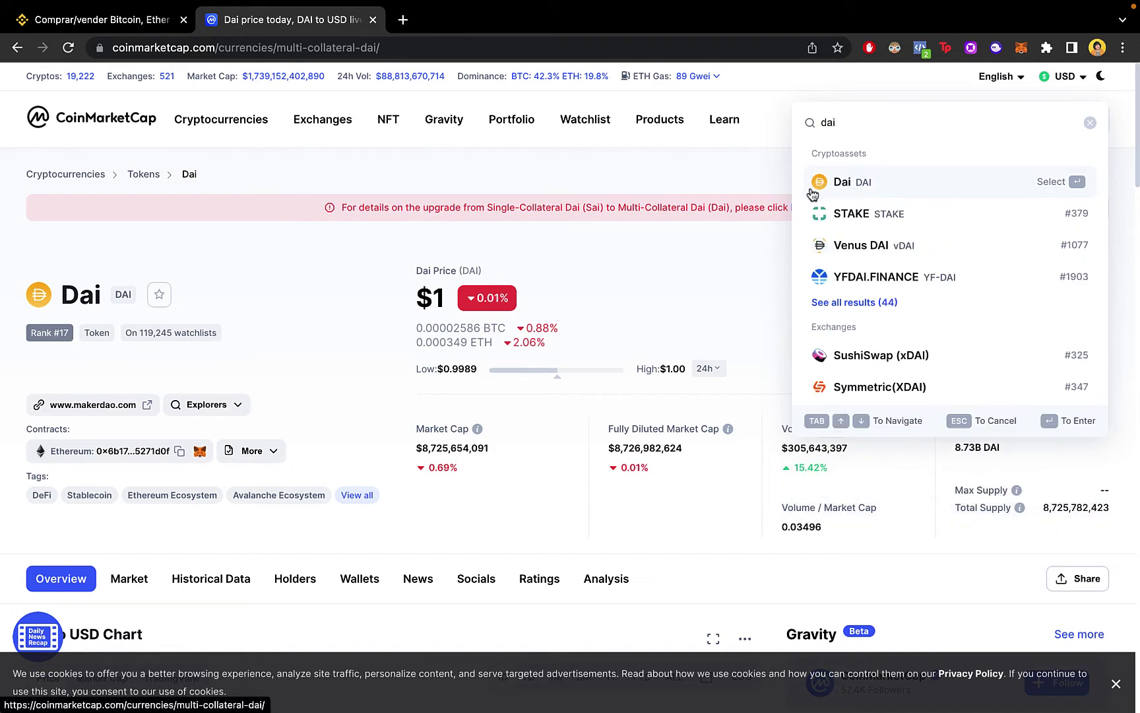
{"action": "scroll", "coordinate": [704, 299], "scroll_direction": "down", "scroll_amount": 1}
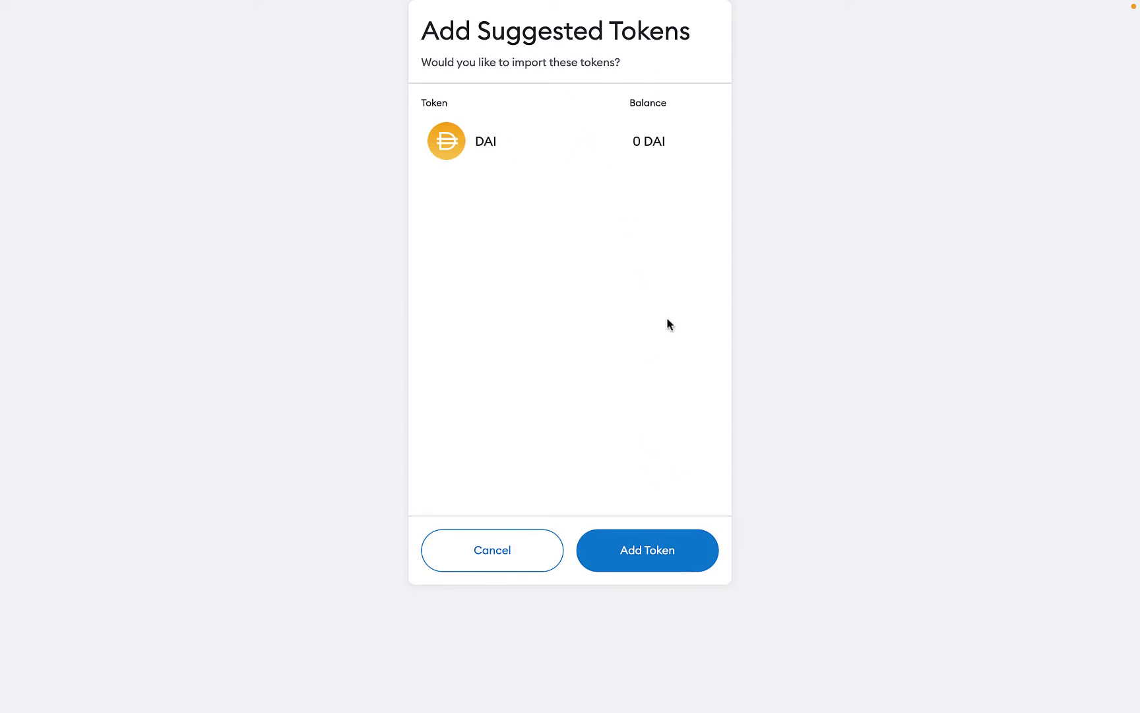
Step: Add the suggested DAI token and confirm 0 DAI appears beside 0 ETH in Assets
{"action": "left_click", "coordinate": [648, 557]}
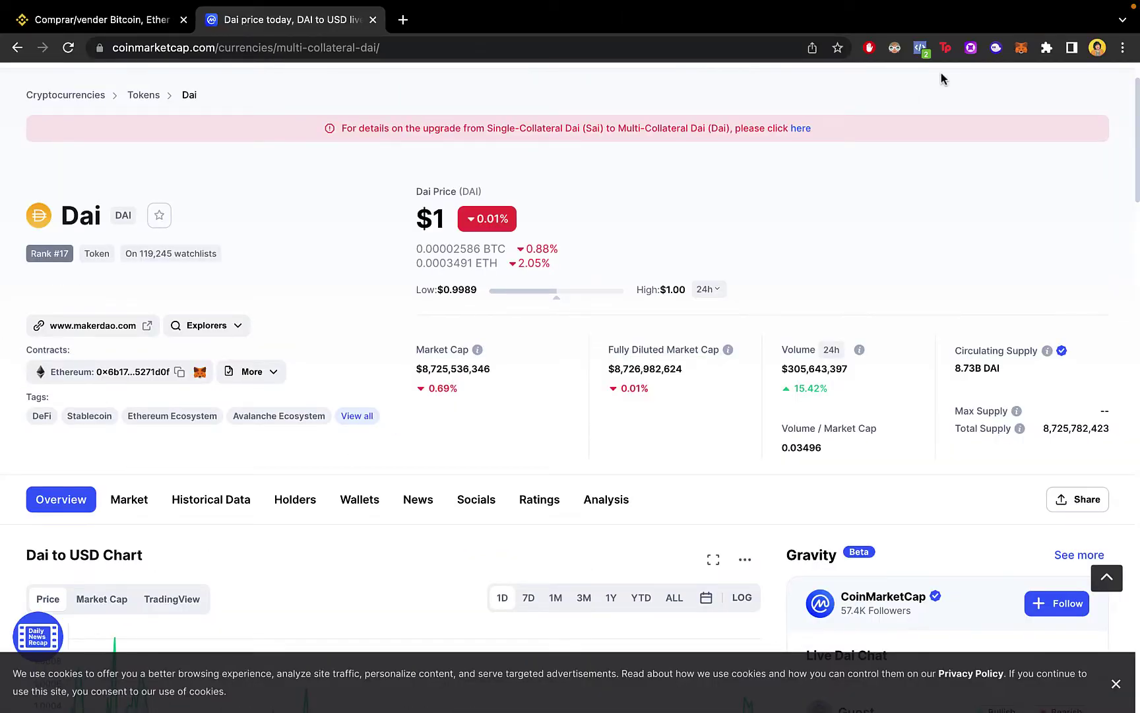
{"action": "left_click", "coordinate": [1021, 47]}
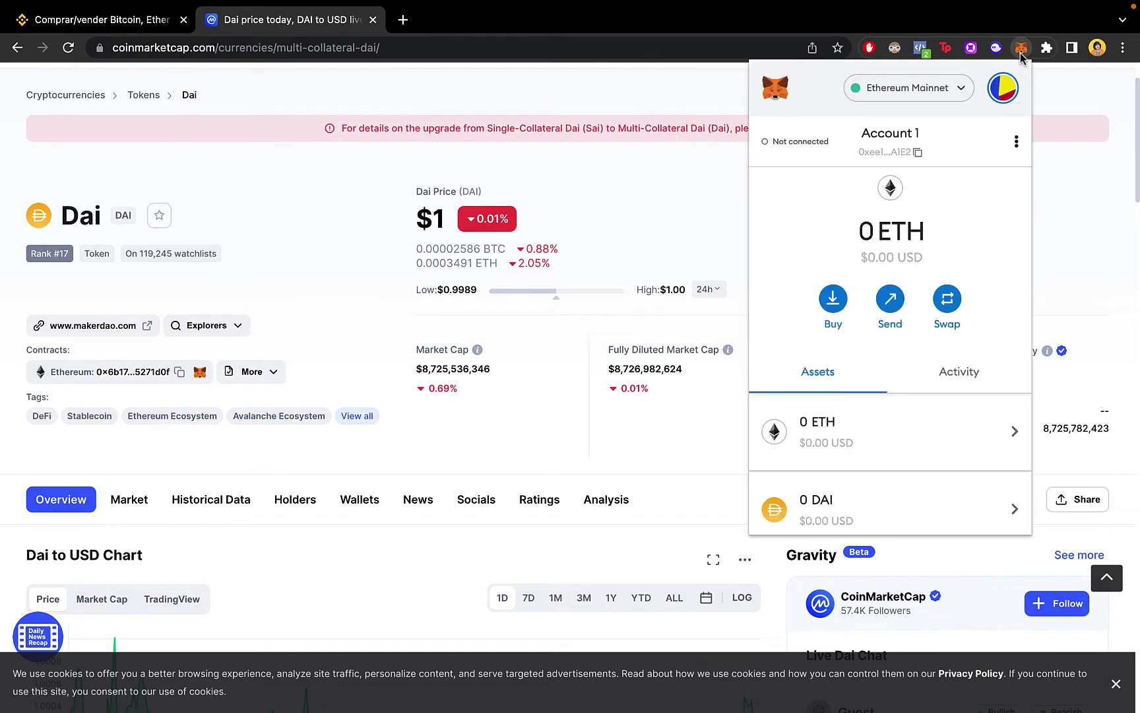
{"action": "scroll", "coordinate": [898, 379], "scroll_direction": "down", "scroll_amount": 2}
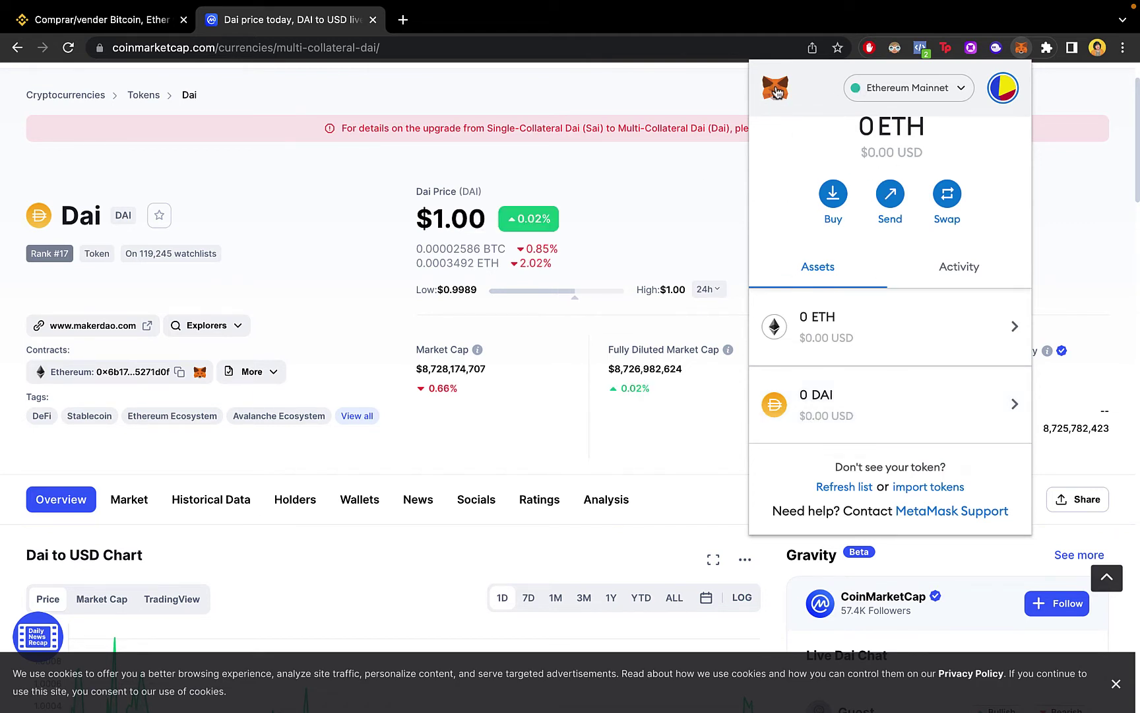
Step: Bring the Binance tab forward and switch the site from Spanish to English
{"action": "mouse_move", "coordinate": [478, 4]}
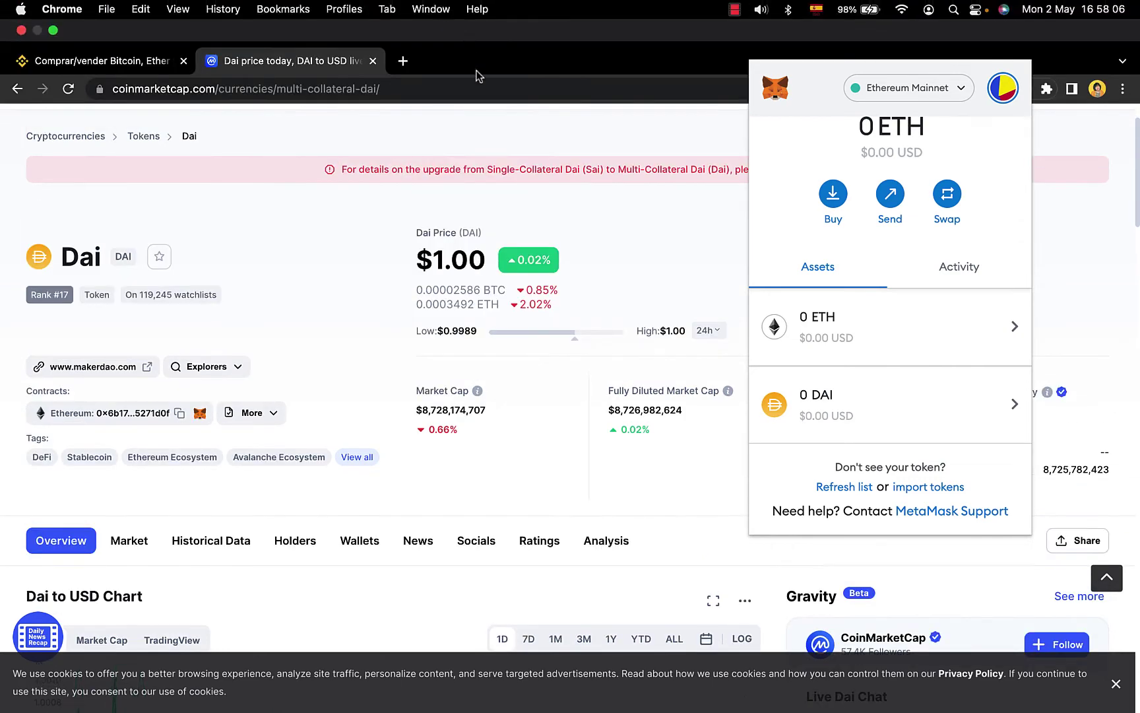
{"action": "left_click", "coordinate": [82, 61]}
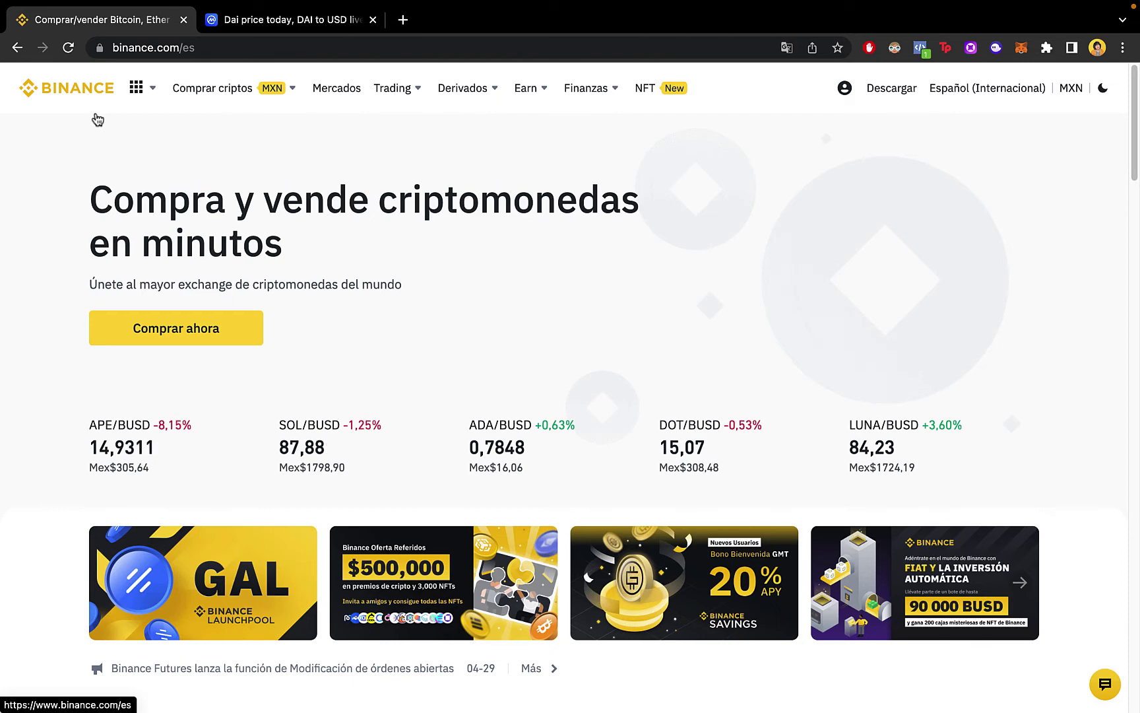
{"action": "left_click", "coordinate": [98, 120]}
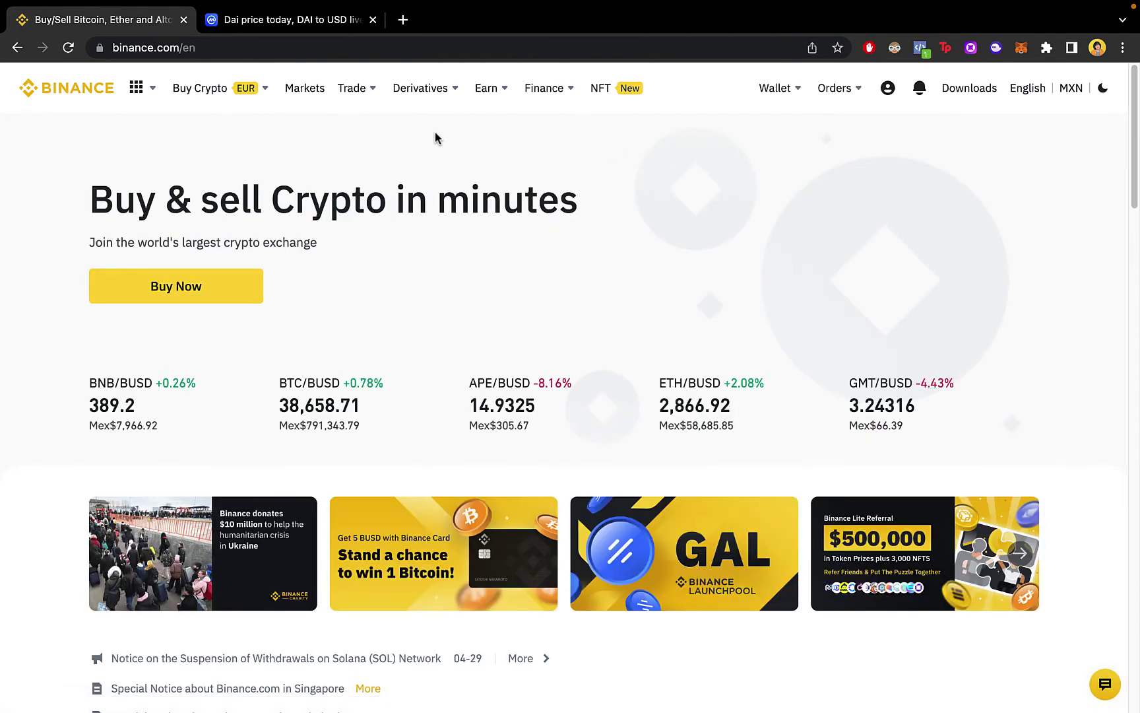
{"action": "mouse_move", "coordinate": [208, 94]}
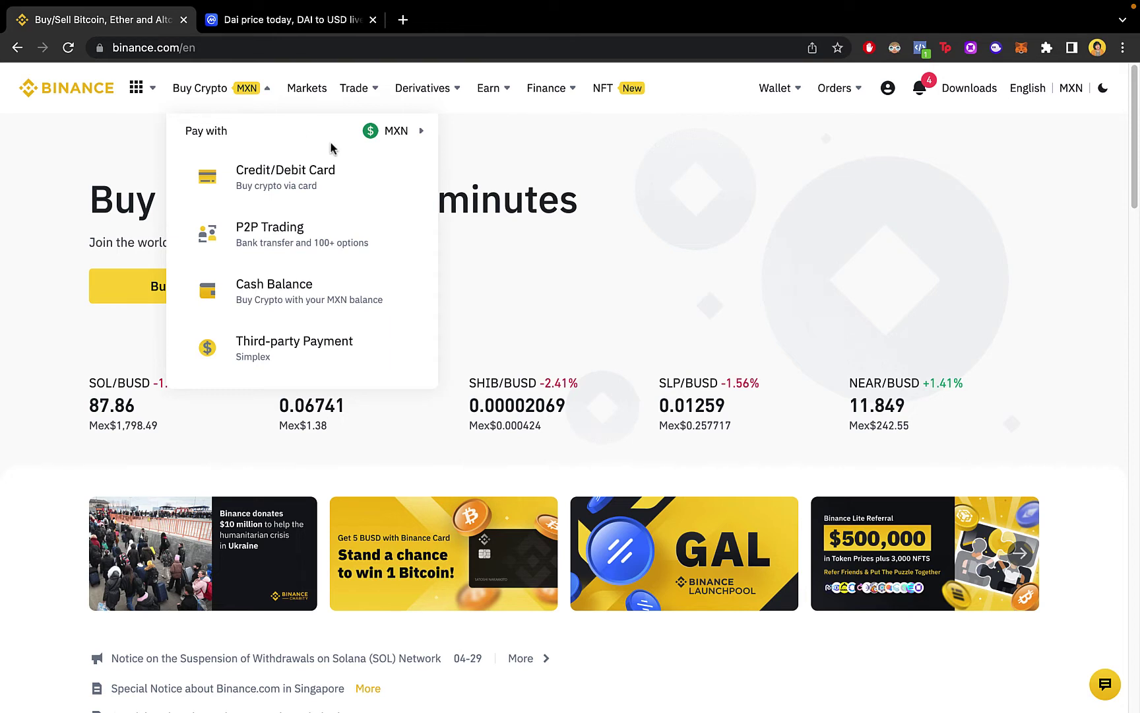
Step: Check Binance's paying-currency list, keeping MXN selected
{"action": "left_click", "coordinate": [393, 135]}
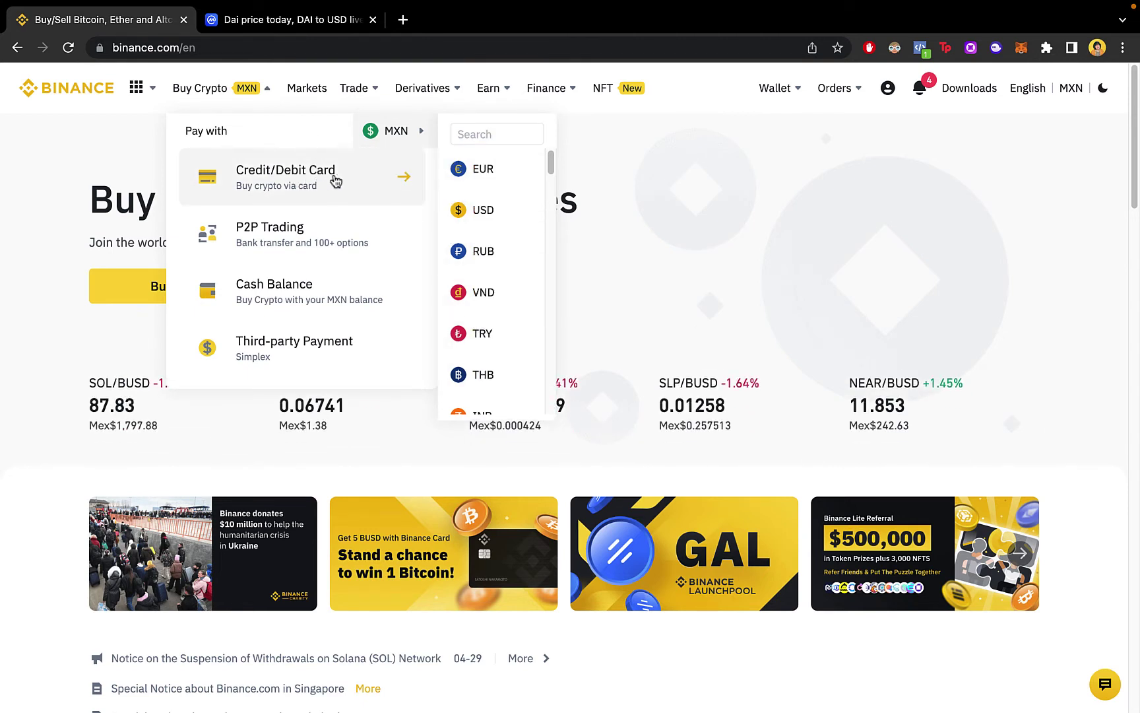
Step: Open the card purchase and search the receive-coin list for DAI, which isn't offered
{"action": "left_click", "coordinate": [362, 173]}
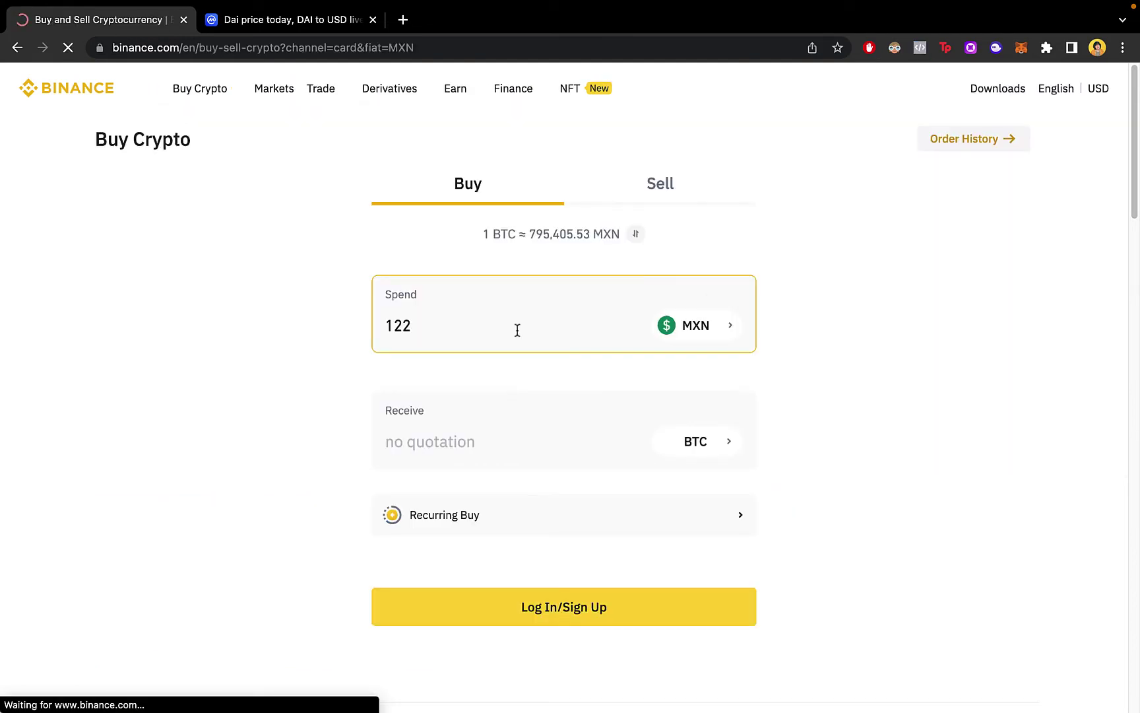
{"action": "left_click", "coordinate": [695, 441]}
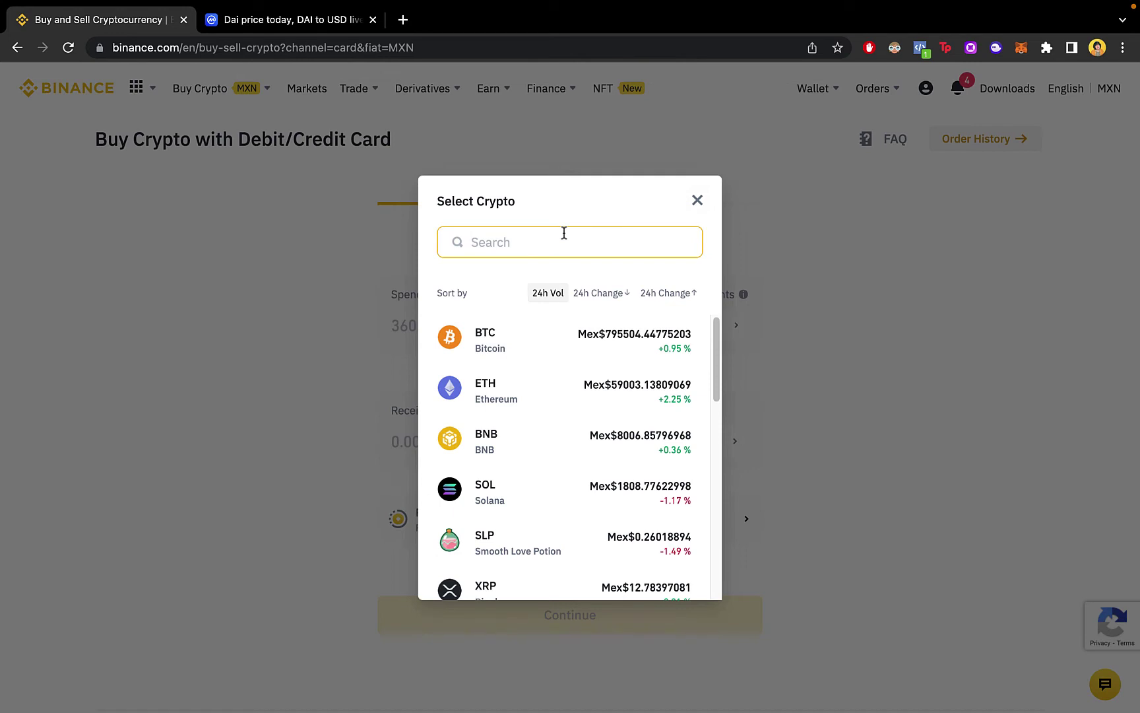
{"action": "type", "text": "DAI"}
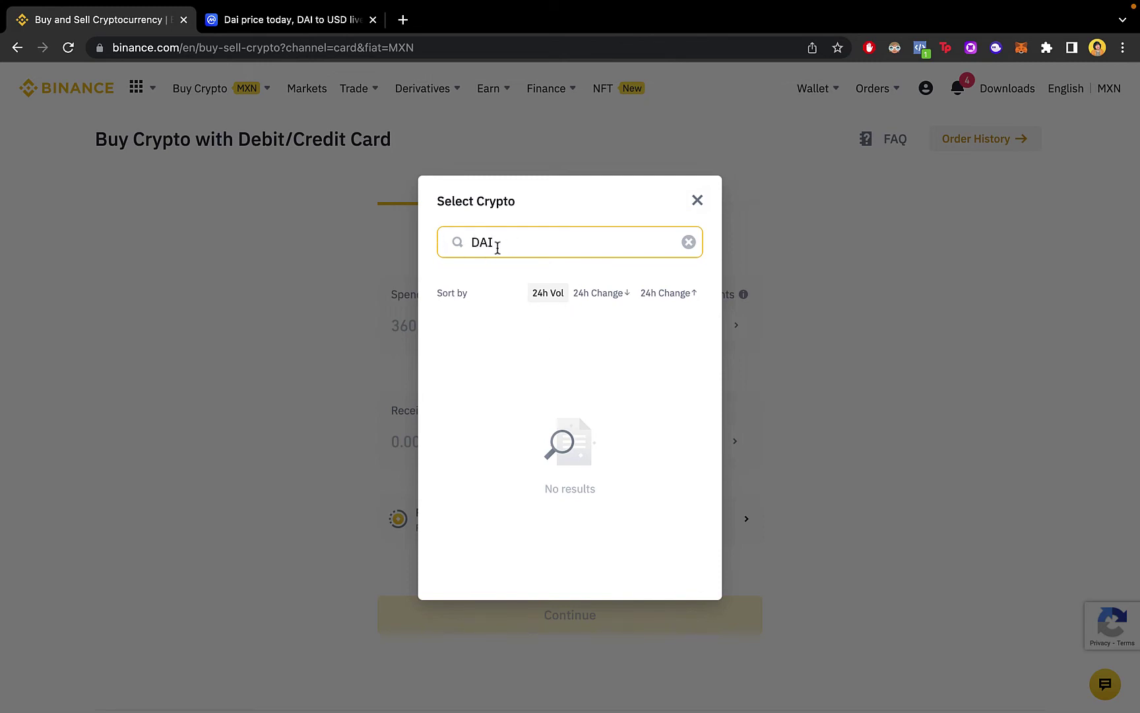
{"action": "key", "text": "BackSpace"}
{"action": "key", "text": "BackSpace"}
{"action": "left_click", "coordinate": [537, 351]}
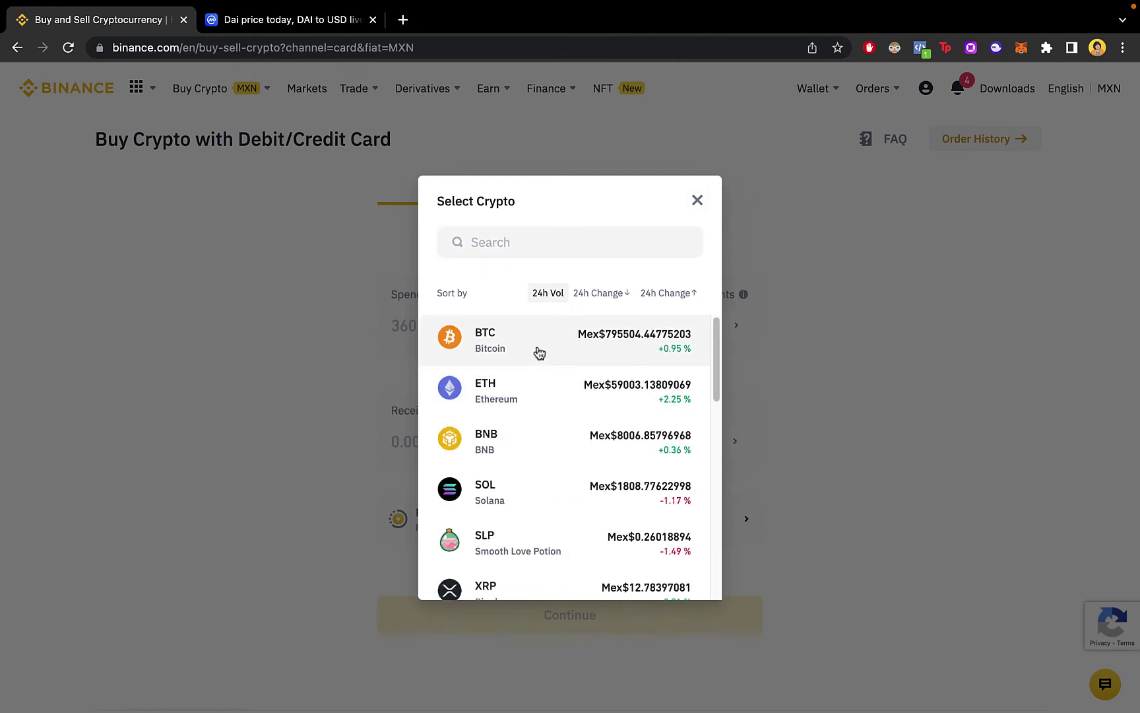
Step: Choose ETH as the coin to receive and spend 400 MXN
{"action": "left_click", "coordinate": [703, 444]}
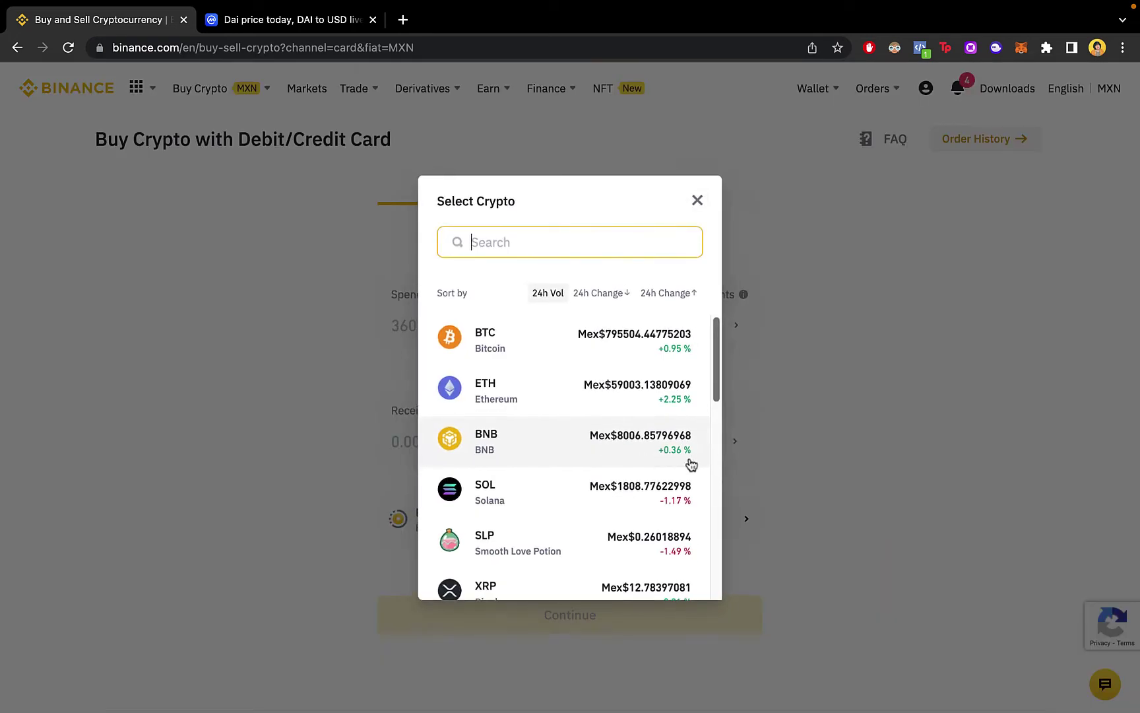
{"action": "left_click", "coordinate": [633, 406]}
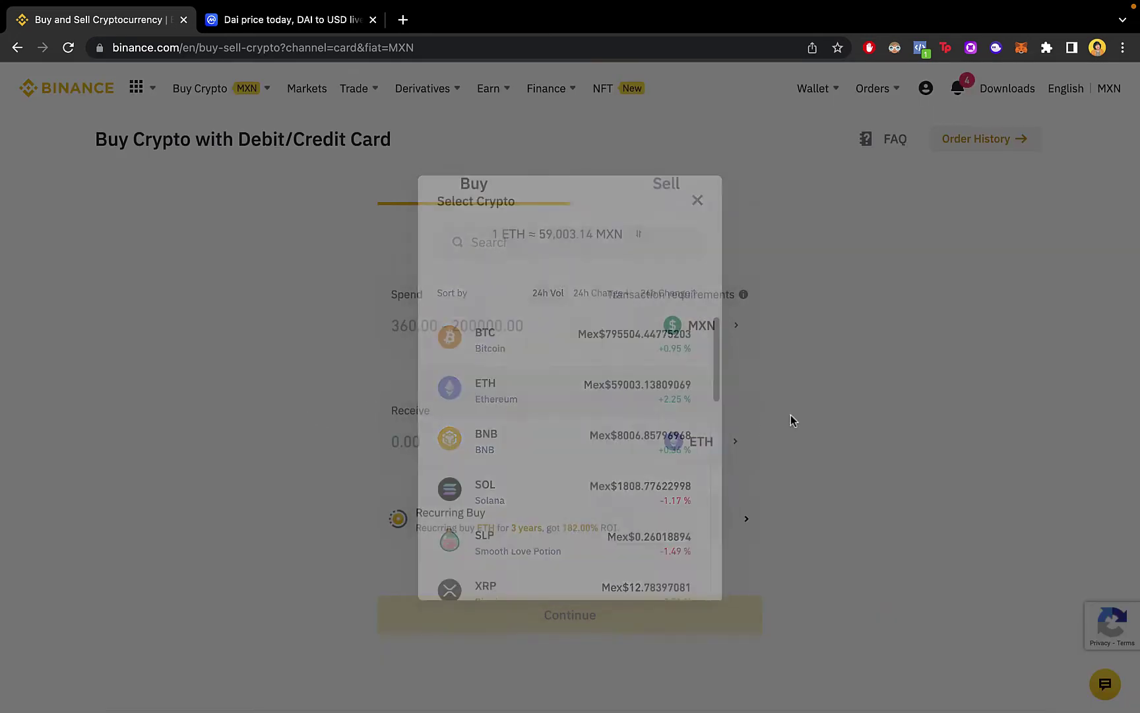
{"action": "left_click", "coordinate": [451, 323]}
{"action": "type", "text": "400"}
{"action": "key", "text": "Return"}
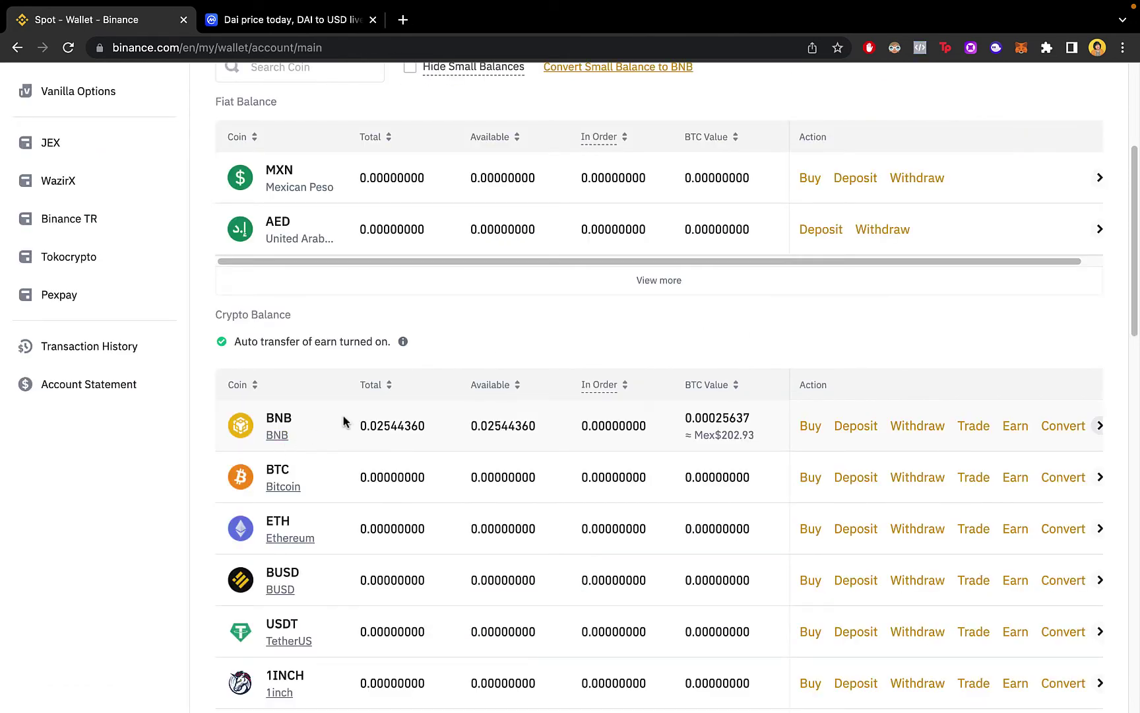
Step: Open trading options for the 0.0254436 BNB Spot wallet balance
{"action": "left_click_drag", "start_coordinate": [311, 417], "coordinate": [769, 429]}
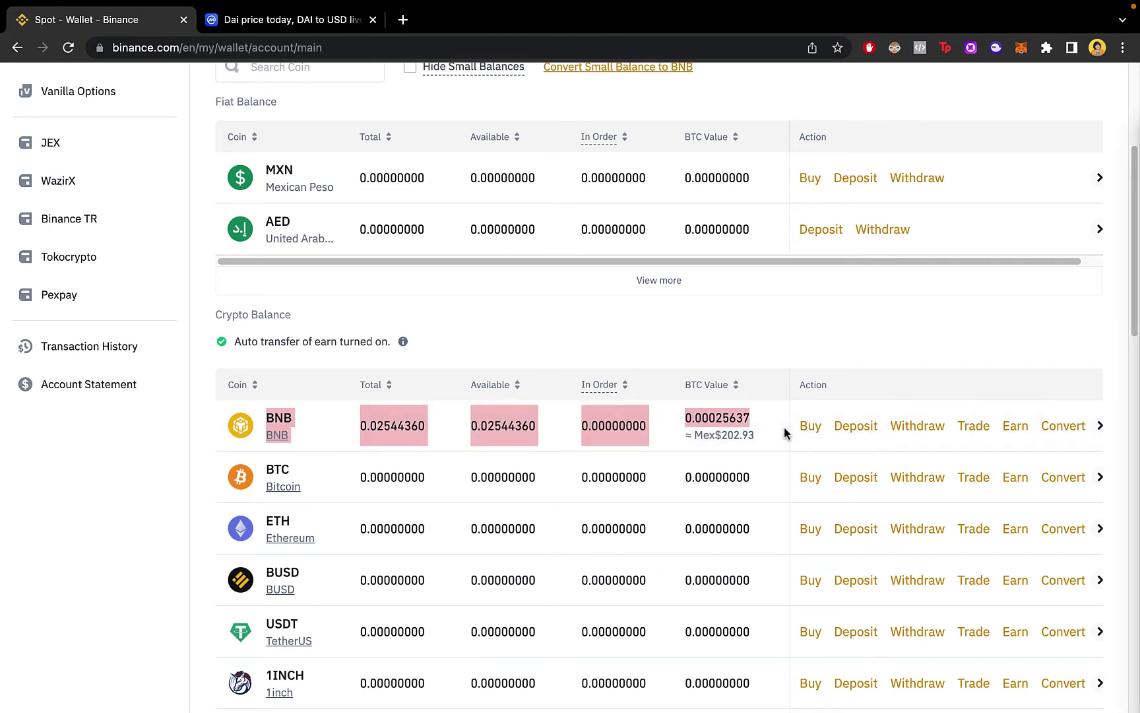
{"action": "left_click", "coordinate": [723, 394]}
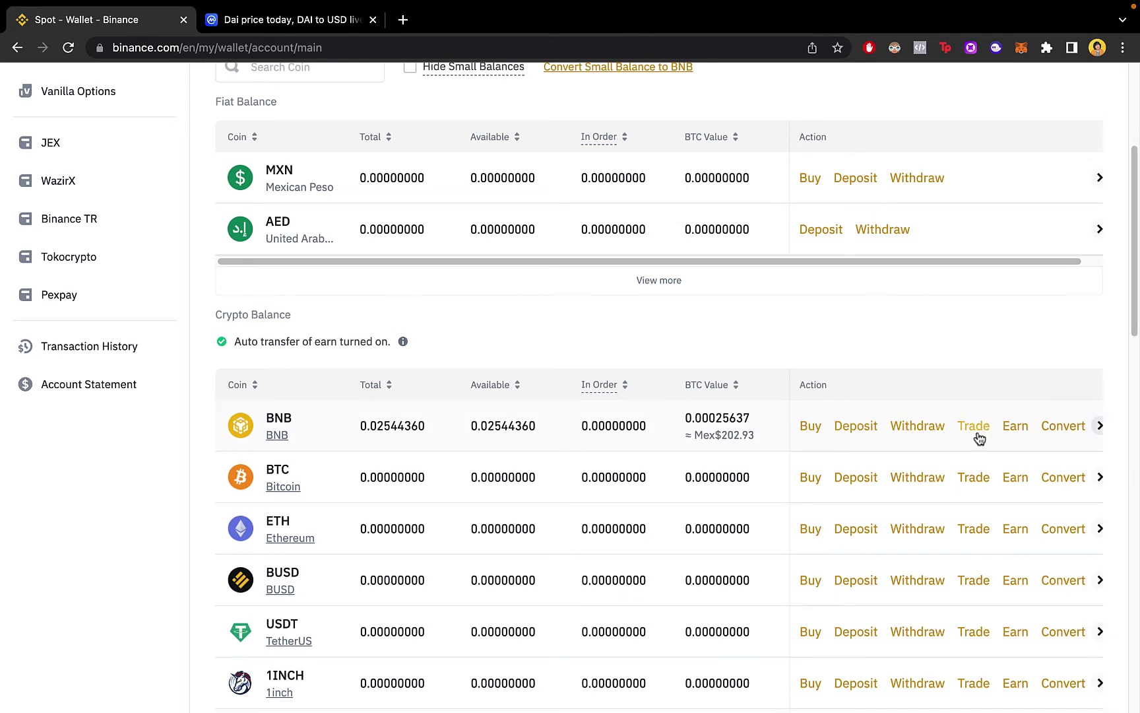
{"action": "left_click", "coordinate": [977, 435]}
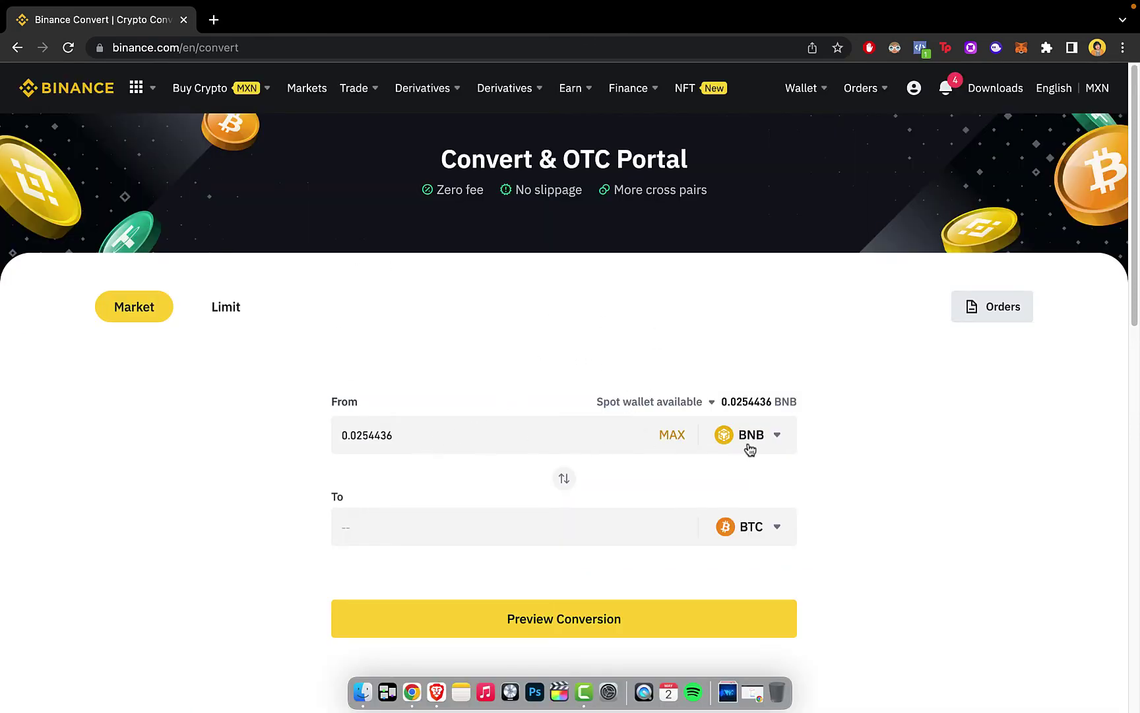
Step: Pick DAI as the coin to convert the BNB into
{"action": "left_click", "coordinate": [764, 526]}
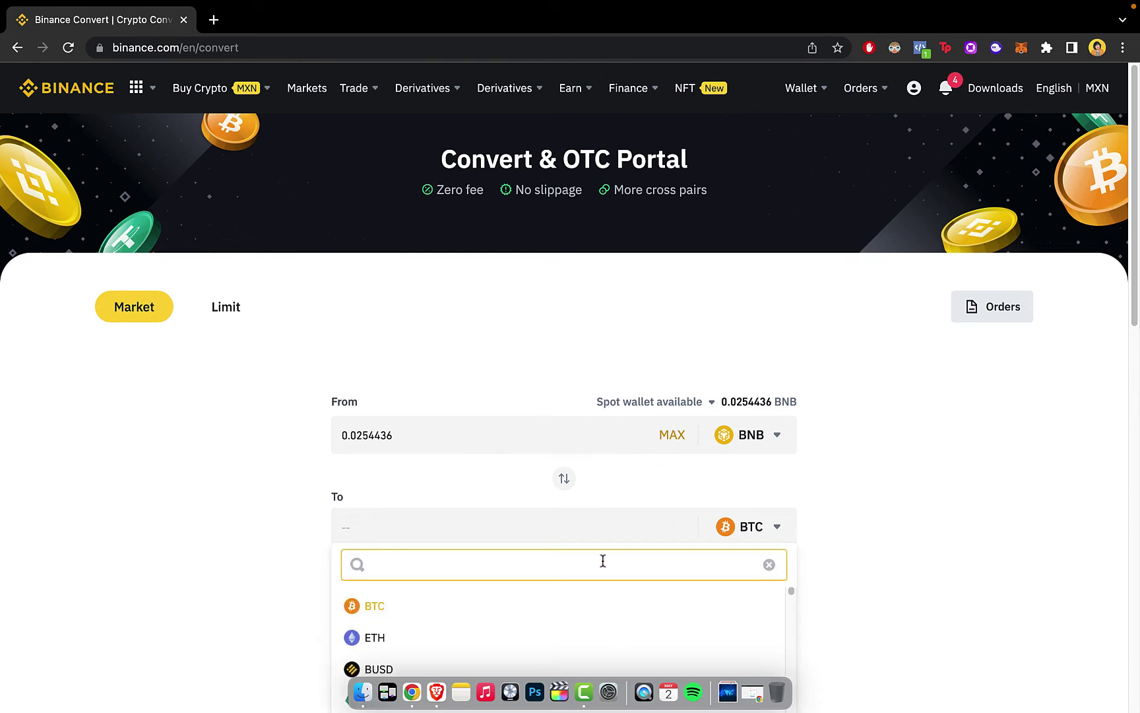
{"action": "type", "text": "dai"}
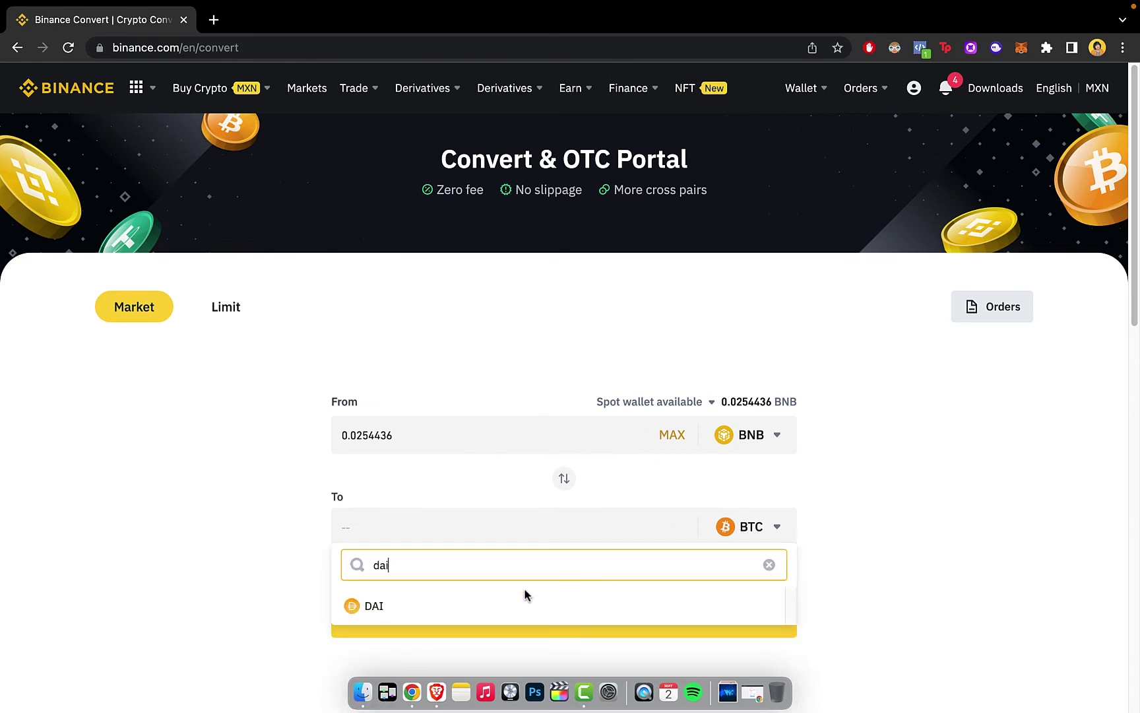
{"action": "left_click", "coordinate": [466, 606]}
{"action": "scroll", "coordinate": [682, 524], "scroll_direction": "down", "scroll_amount": 3}
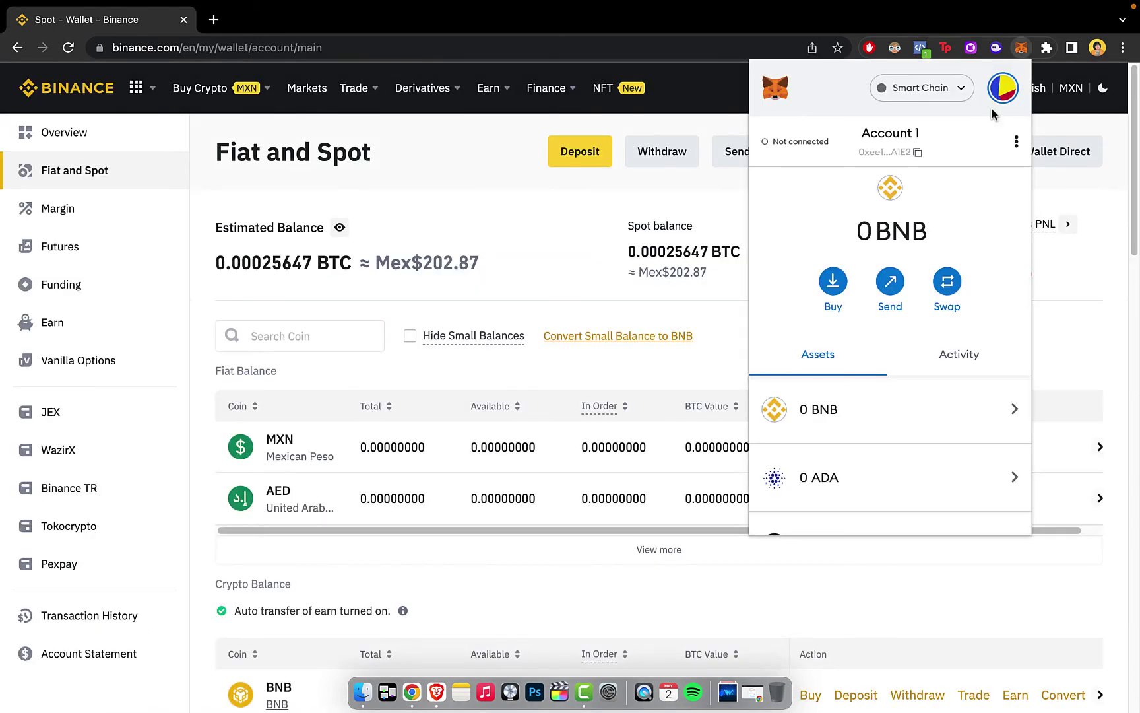
Step: Copy the MetaMask account address and start a crypto withdrawal on Binance
{"action": "left_click", "coordinate": [896, 156]}
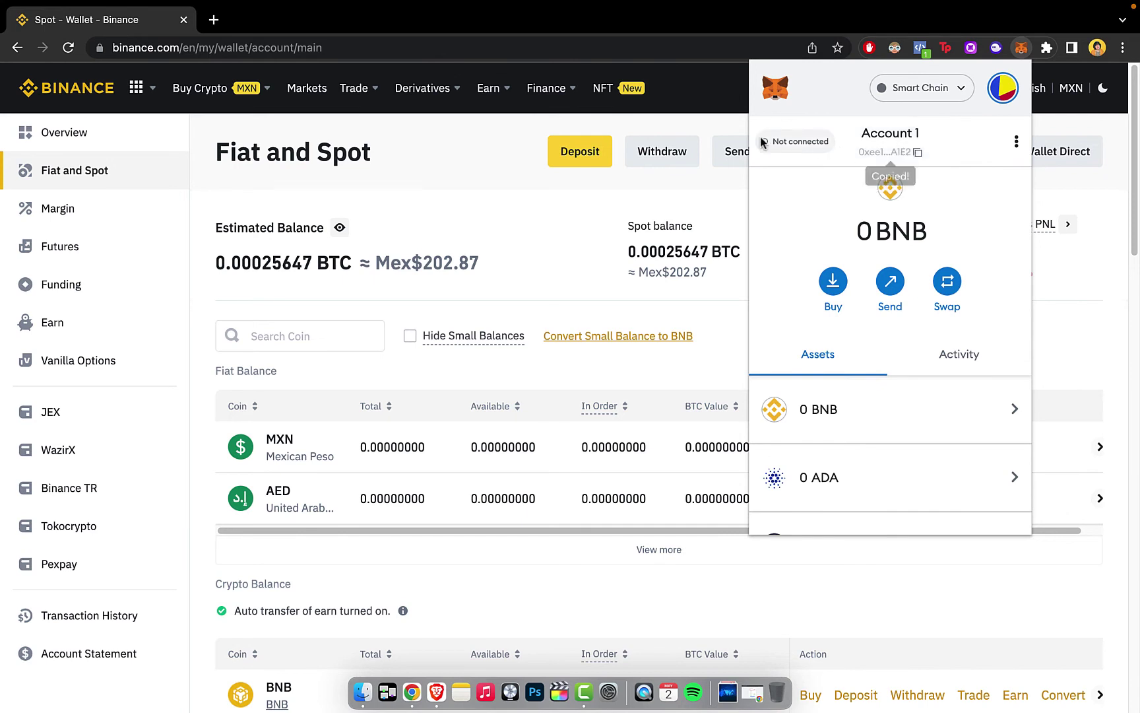
{"action": "left_click", "coordinate": [514, 148]}
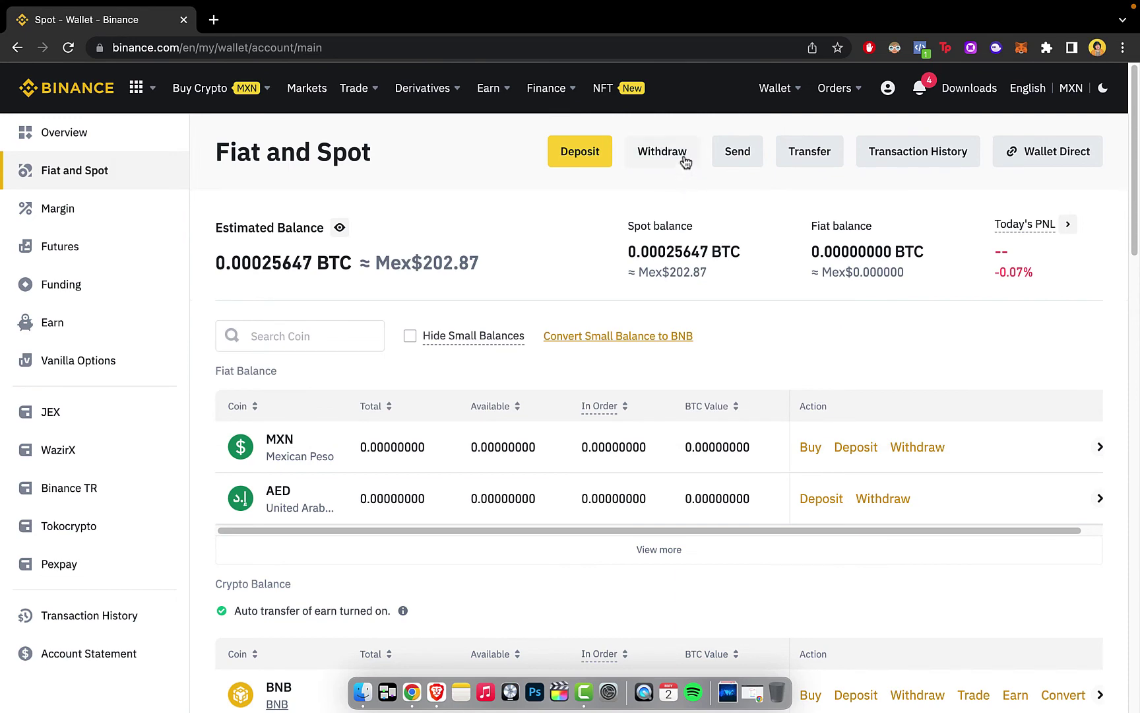
{"action": "left_click", "coordinate": [684, 158]}
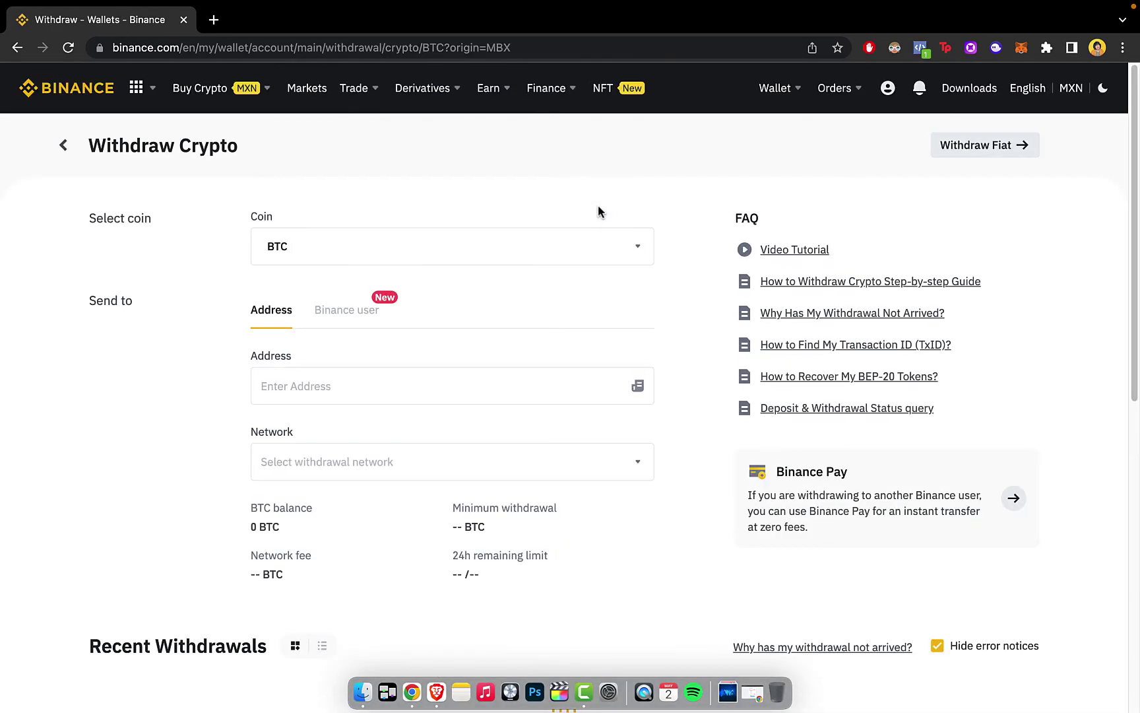
Step: Pick the coin to withdraw after searching 'da', and paste the wallet address
{"action": "left_click", "coordinate": [599, 237]}
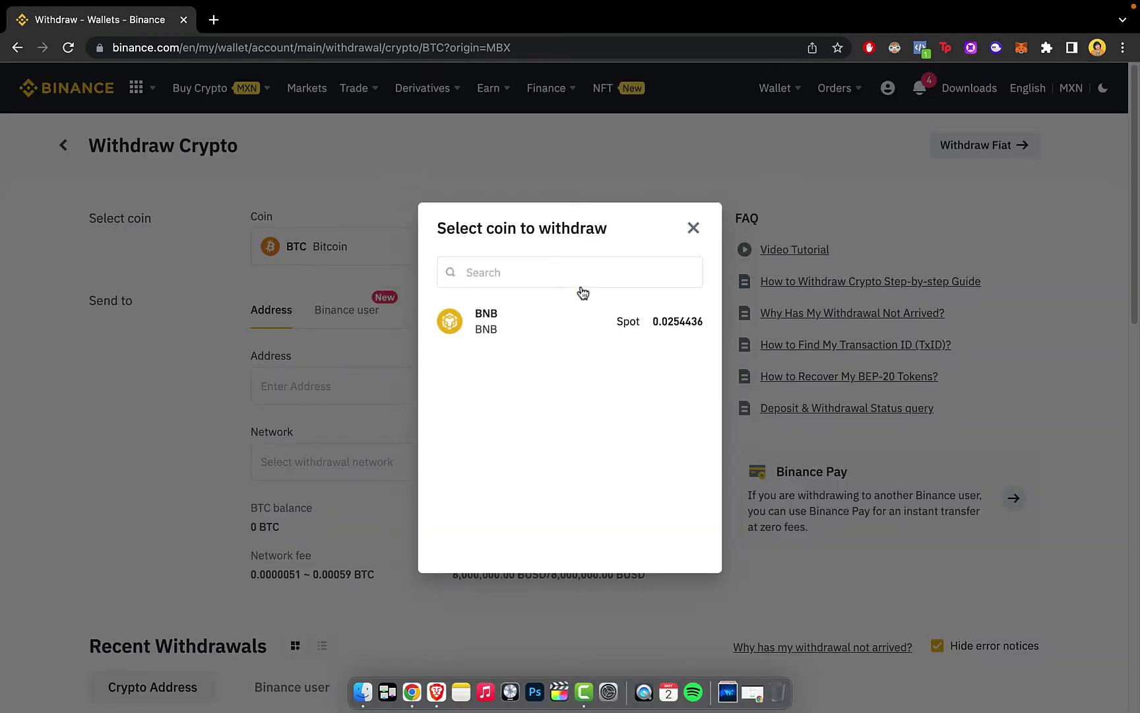
{"action": "left_click", "coordinate": [539, 284]}
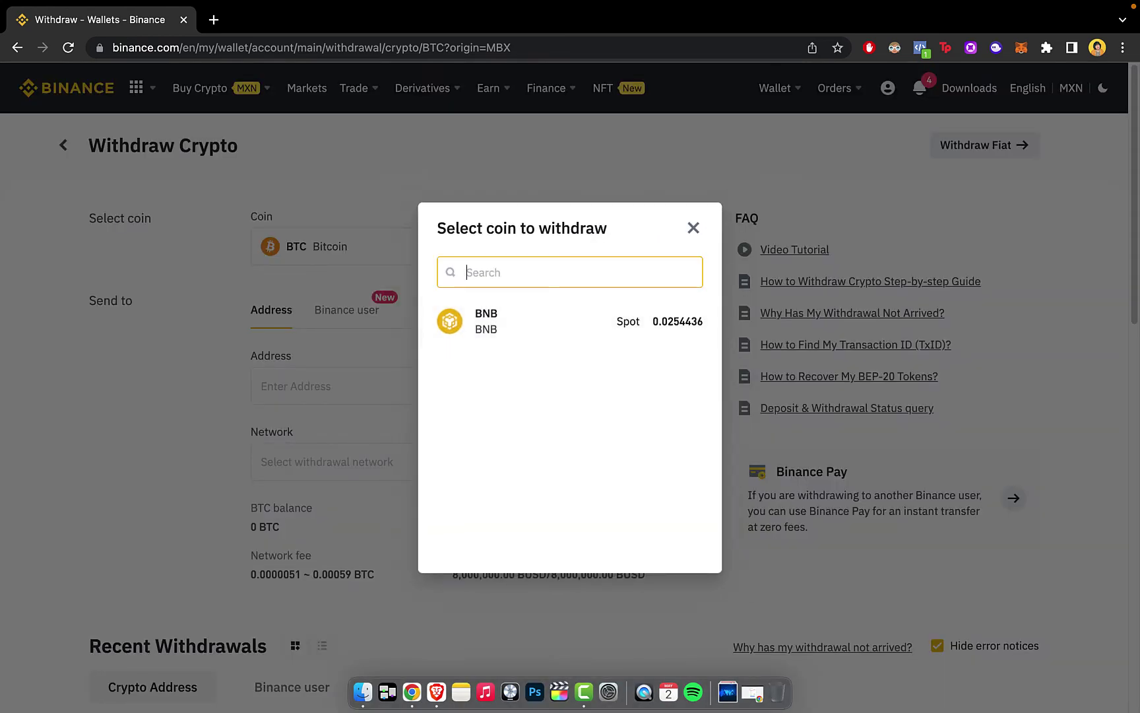
{"action": "type", "text": "da"}
{"action": "left_click", "coordinate": [475, 433]}
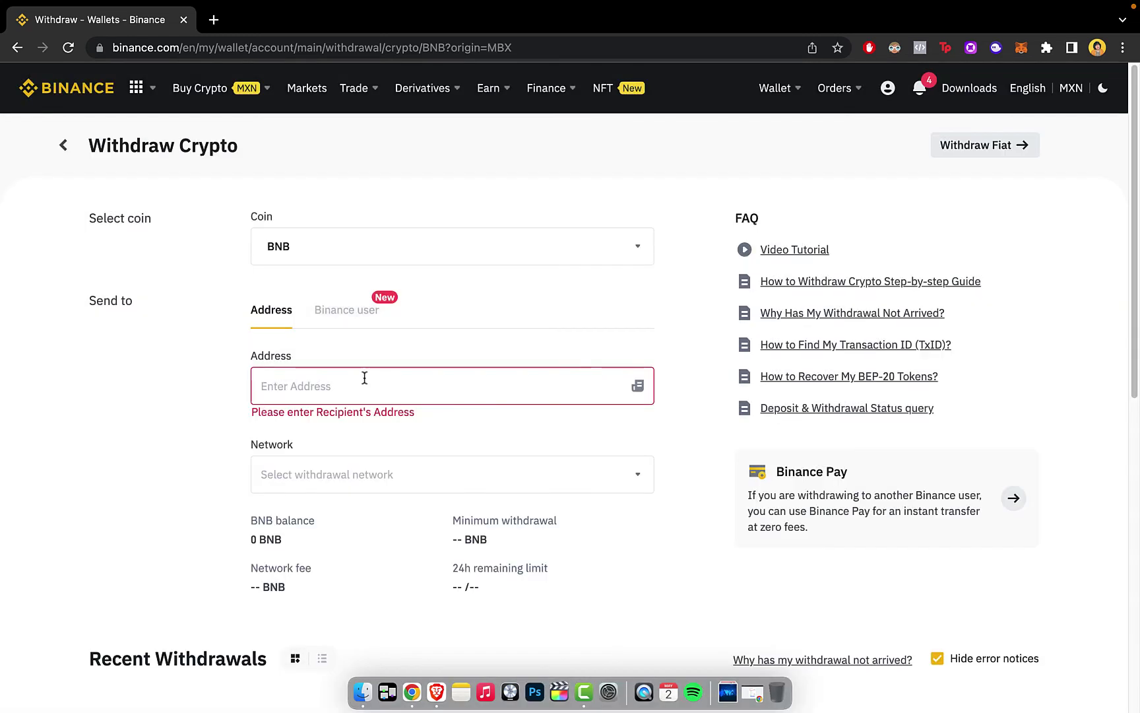
{"action": "key", "text": "super+v"}
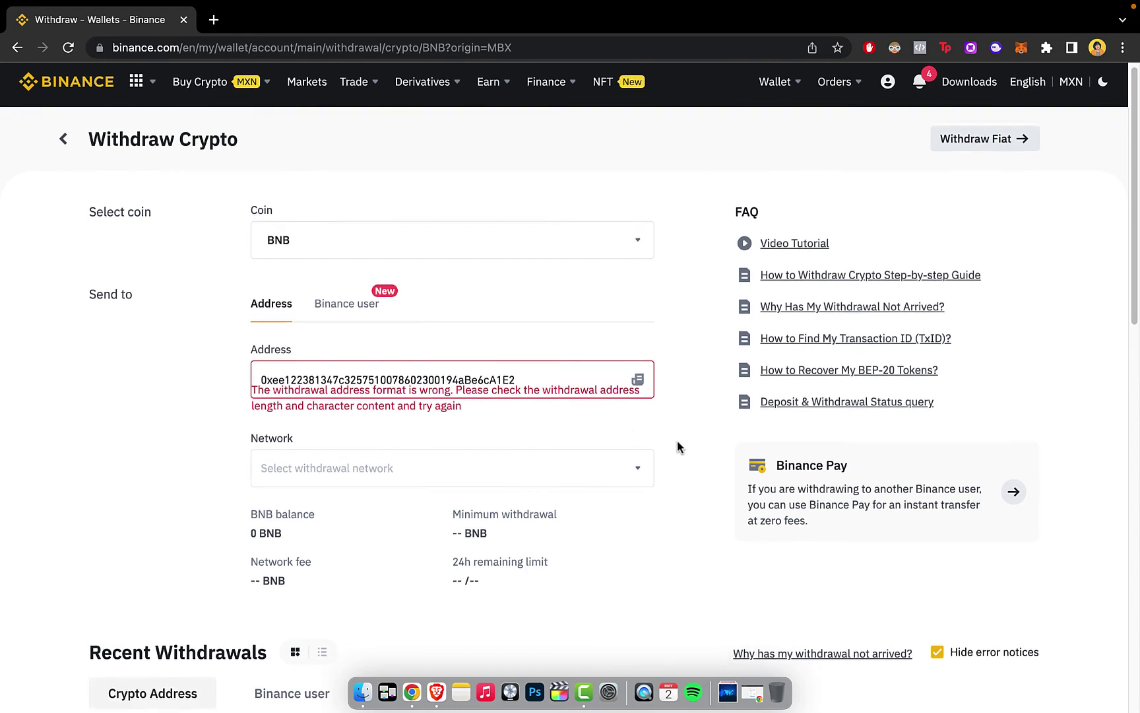
Step: Set the withdrawal network to BSC BNB Smart Chain (BEP20)
{"action": "scroll", "coordinate": [677, 440], "scroll_direction": "down", "scroll_amount": 3}
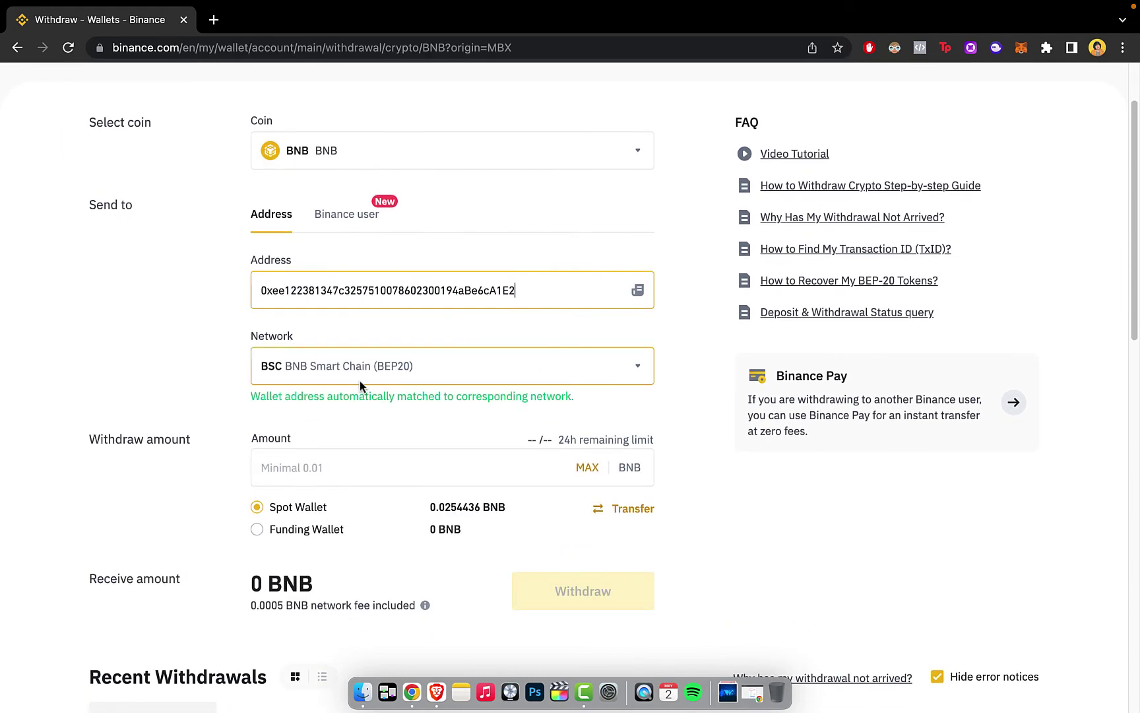
{"action": "scroll", "coordinate": [731, 316], "scroll_direction": "down", "scroll_amount": 2}
{"action": "left_click", "coordinate": [298, 315]}
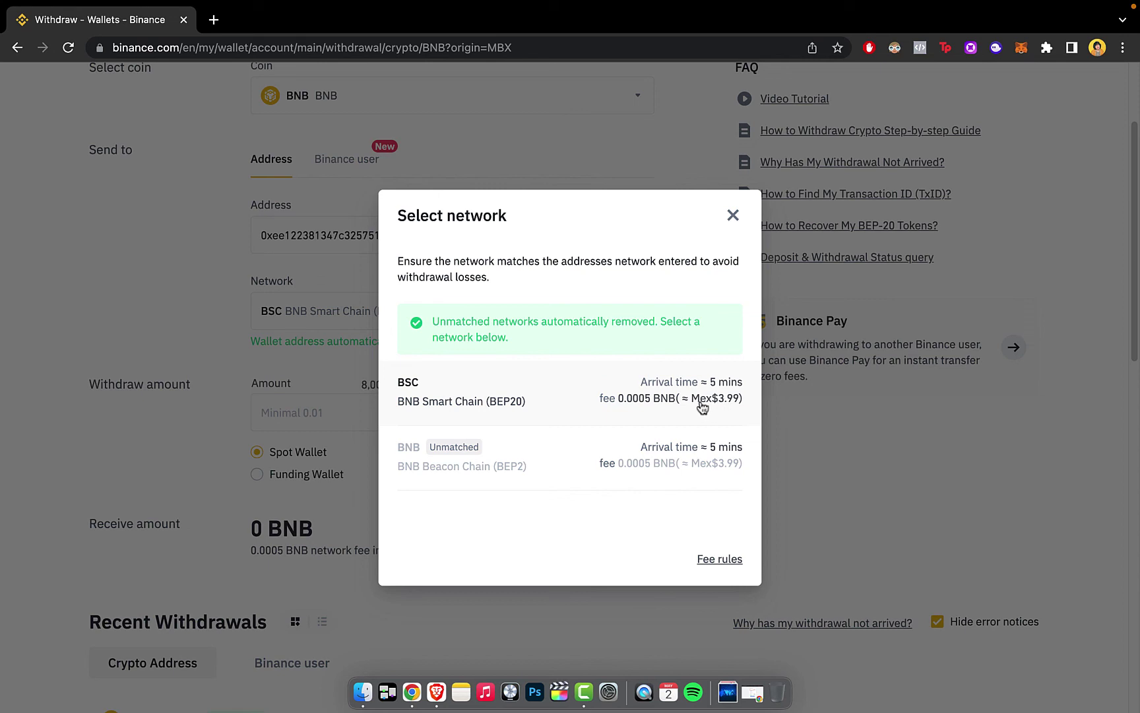
{"action": "left_click", "coordinate": [740, 407]}
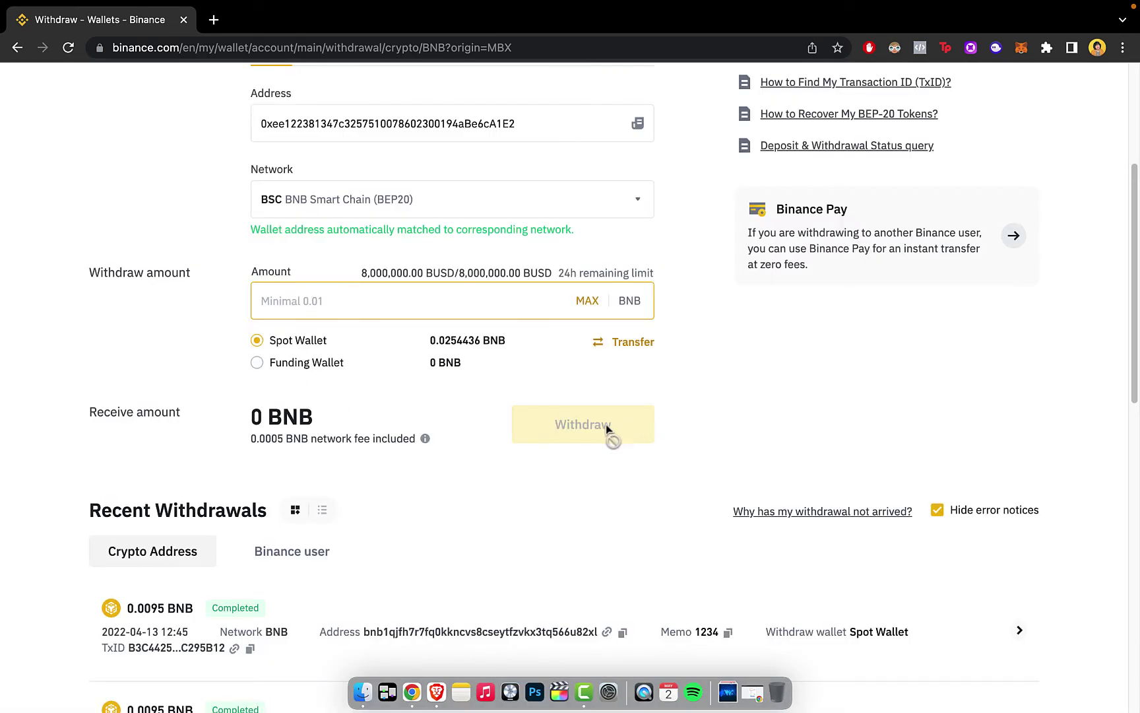
Step: Put MetaMask on Ethereum Mainnet and open the DAI asset page, which shows 0 DAI
{"action": "left_click", "coordinate": [1021, 48]}
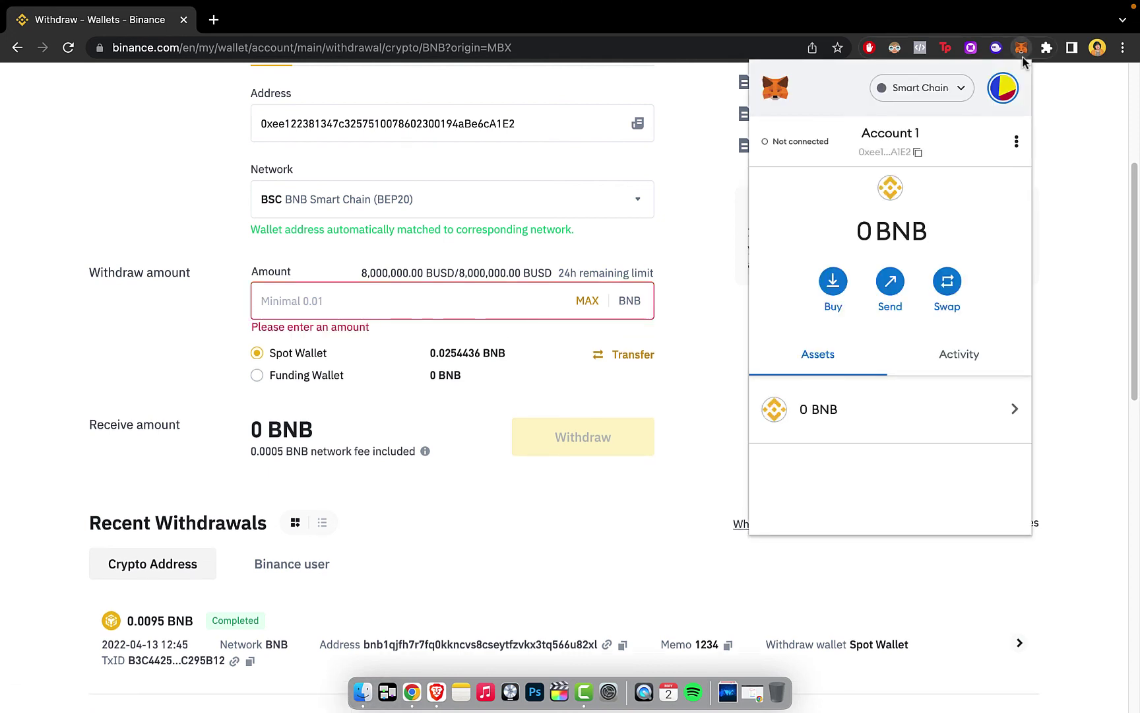
{"action": "left_click", "coordinate": [920, 87]}
{"action": "left_click", "coordinate": [839, 199]}
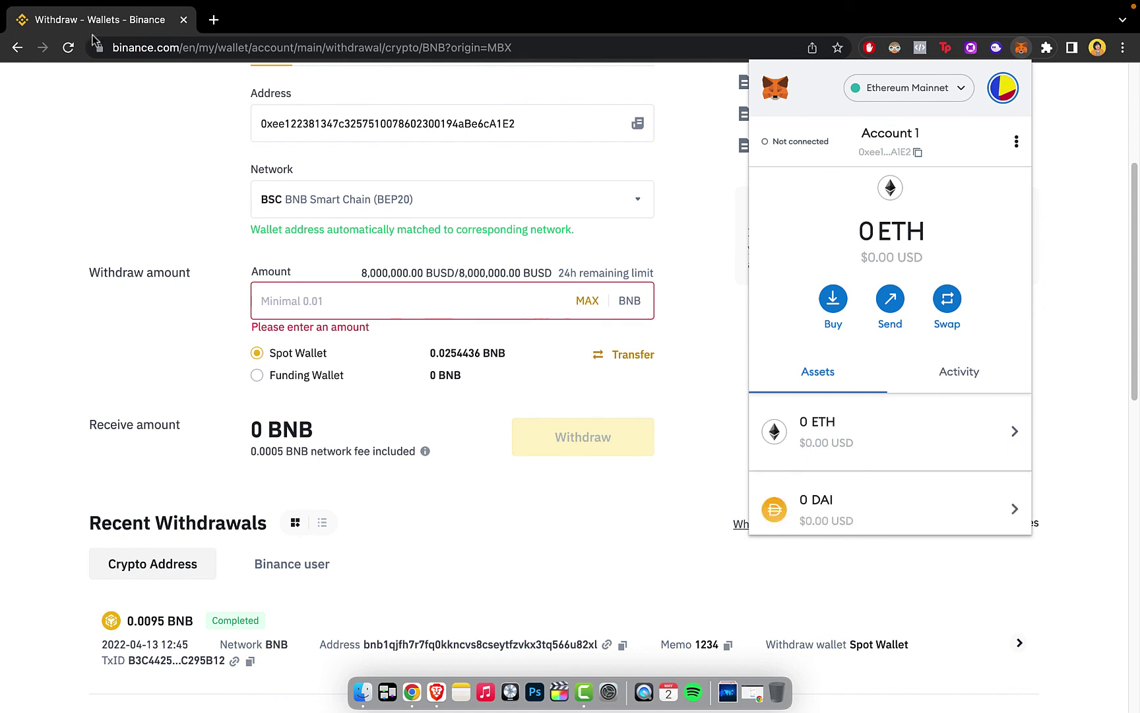
{"action": "left_click", "coordinate": [851, 516]}
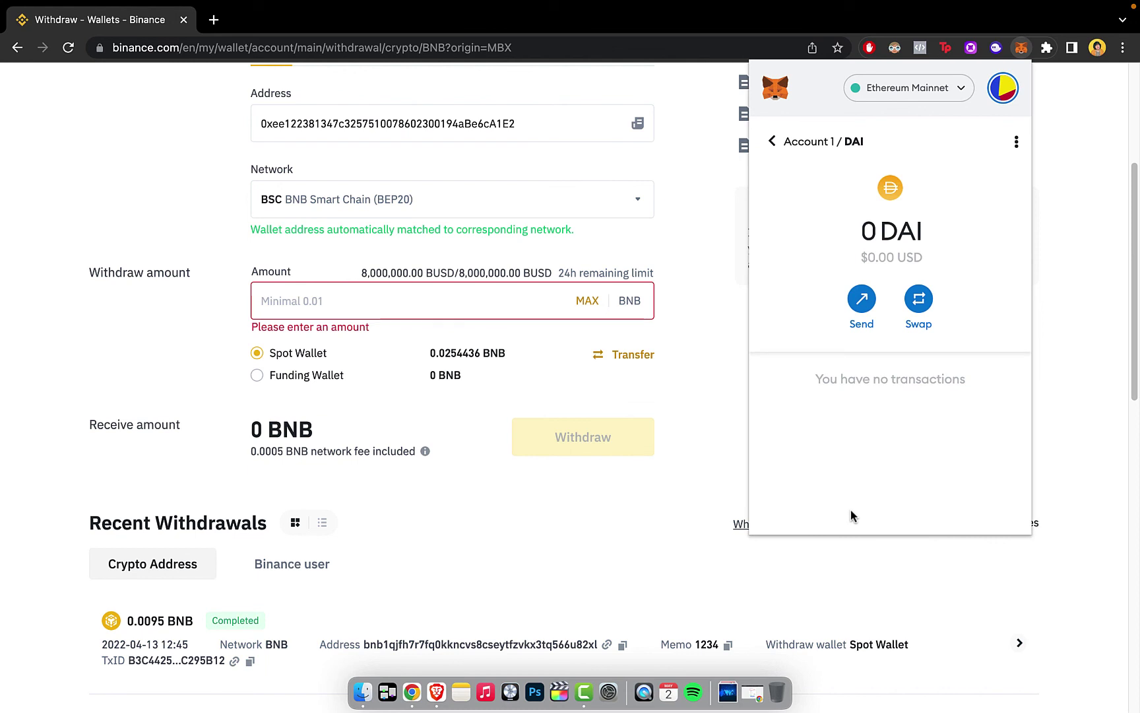